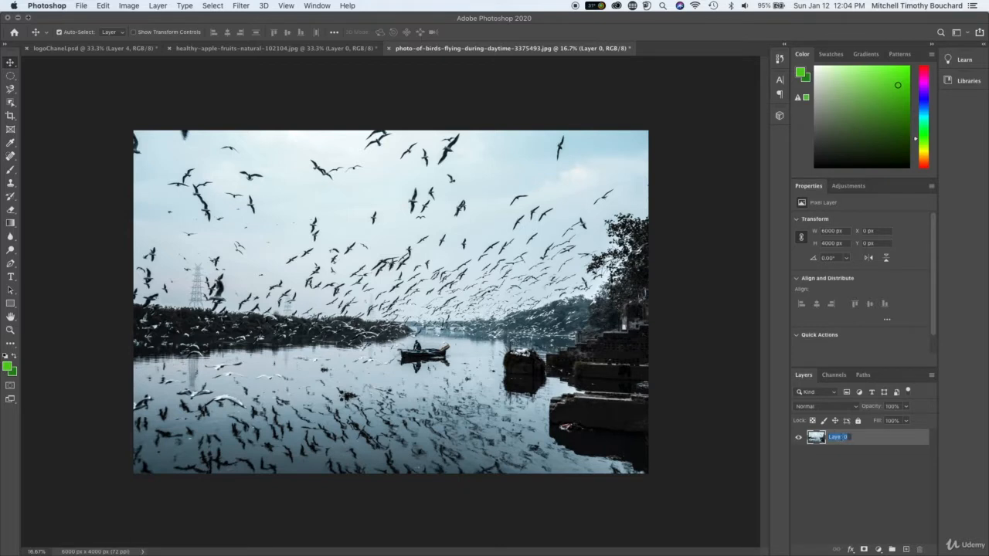
- Rename the photo layer to "Man on the boat"
text(Mai)
text( on the boat)
key(Return)
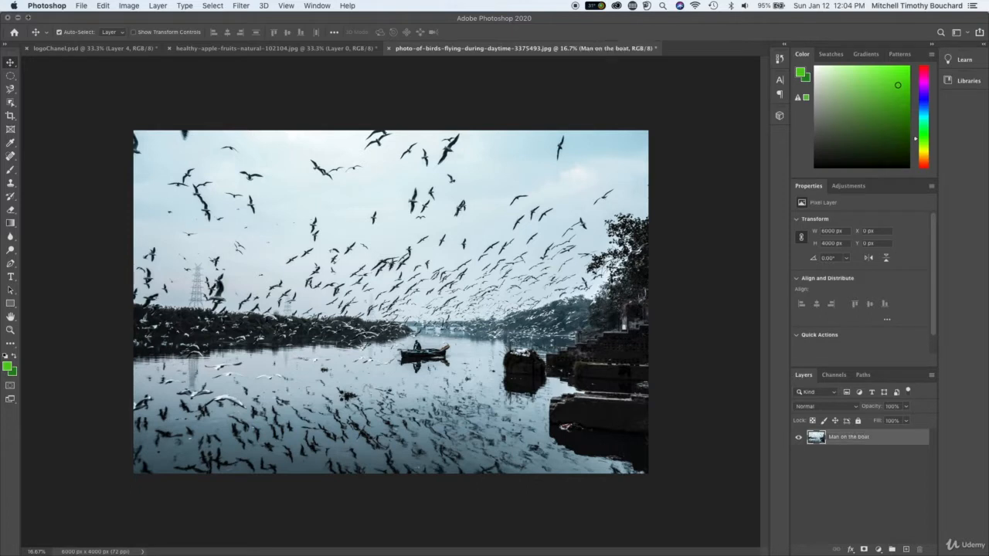
- Duplicate the Man on the boat layer within the same document as "Man on the boat copy"
right_click(865, 440)
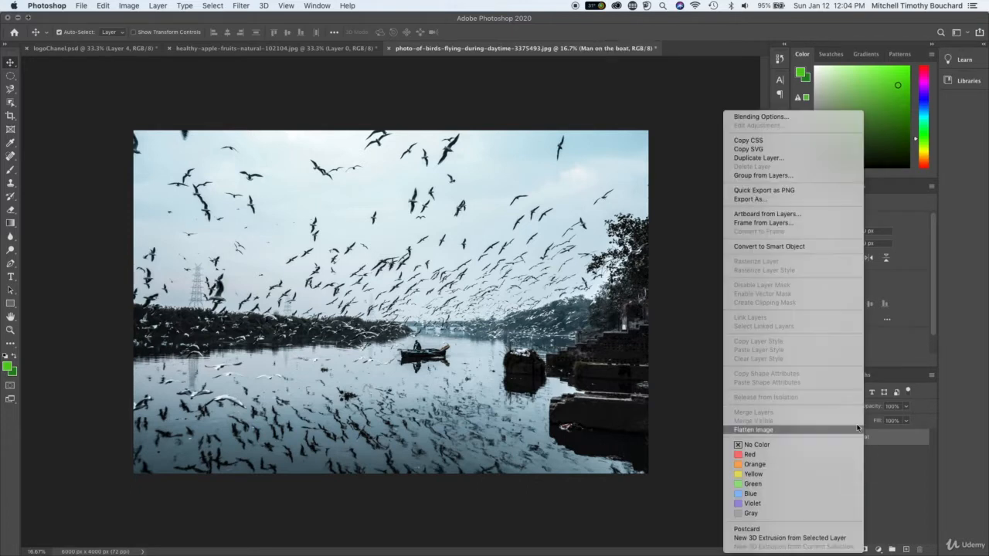
click(795, 160)
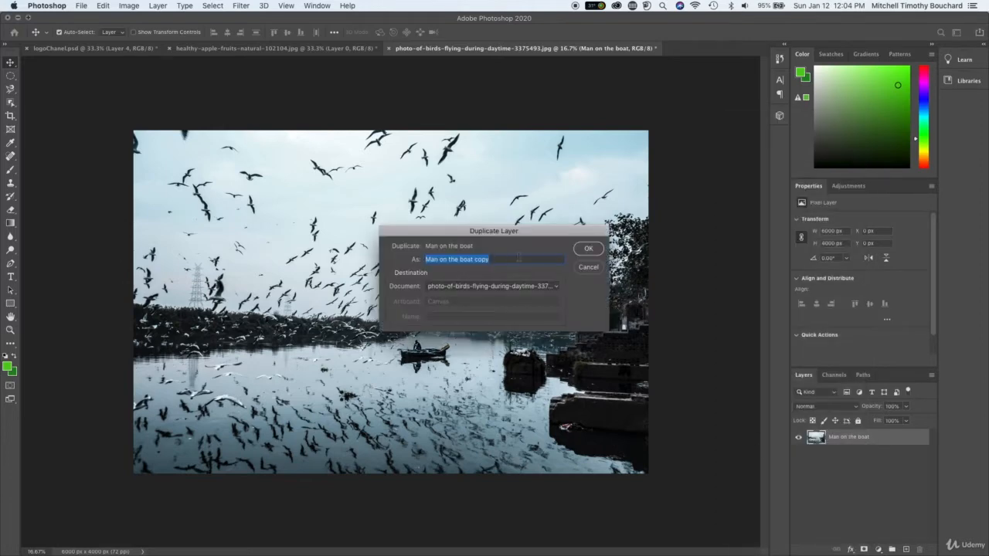
click(588, 249)
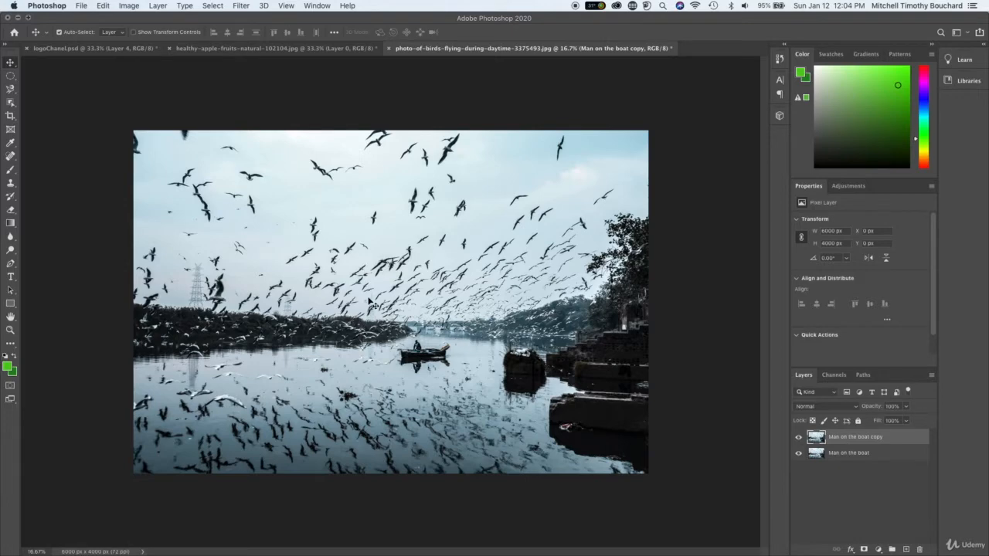
- Activate the Blur tool and set its brush to a size of 2120 px and a hardness of 100%
key(super+equal)
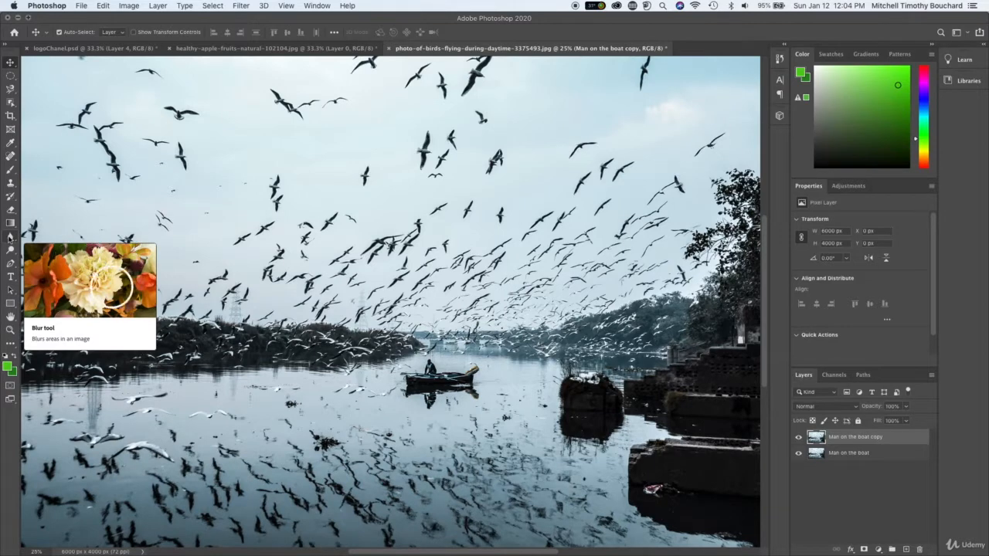
click(9, 238)
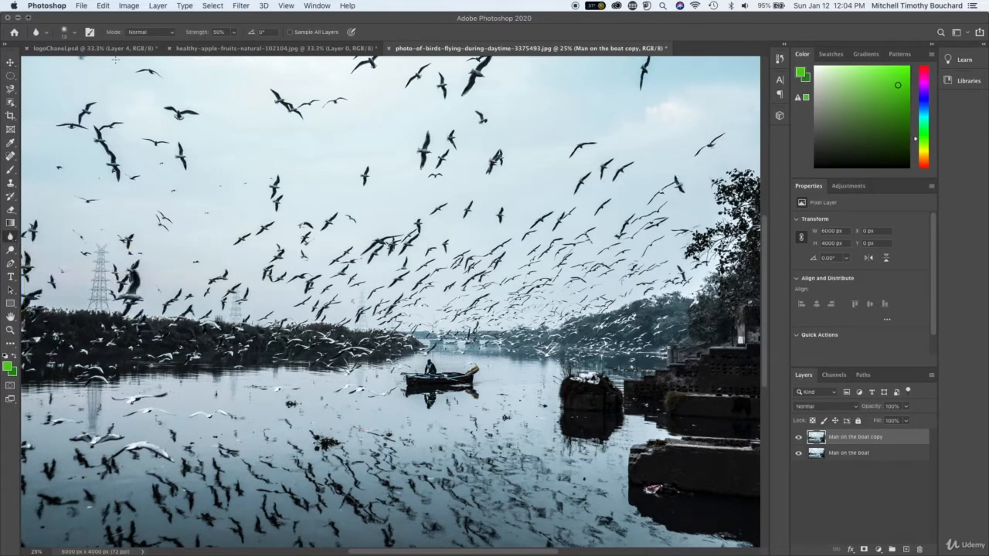
click(75, 32)
drag(63, 61, 79, 68)
right_click(525, 295)
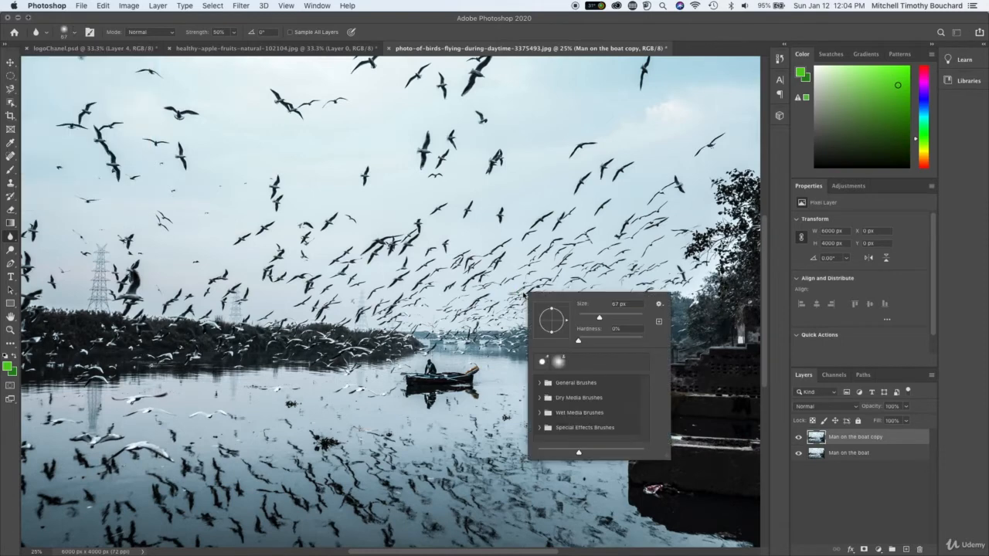
drag(602, 317, 638, 318)
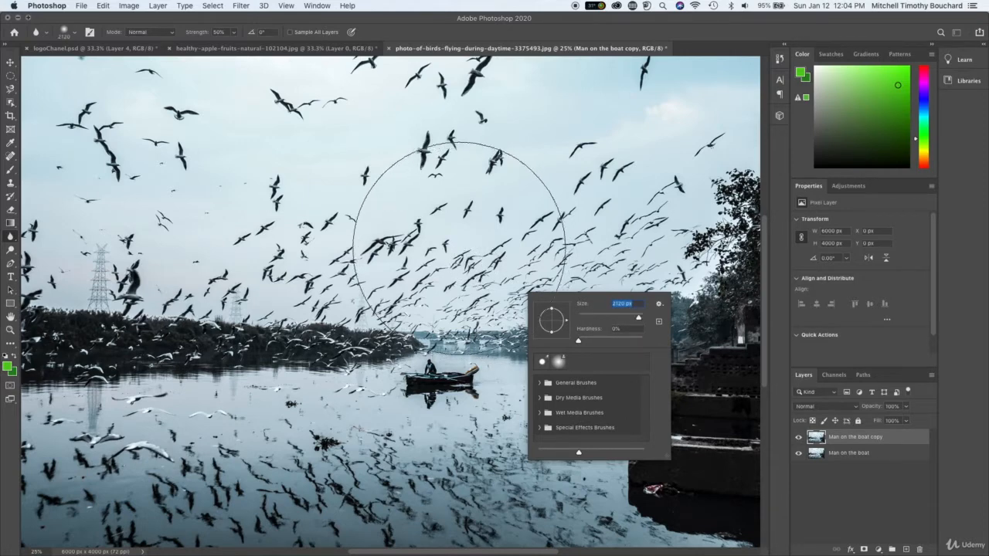
mouse_move(579, 341)
mouse_down()
mouse_move(637, 341)
mouse_move(588, 341)
mouse_up()
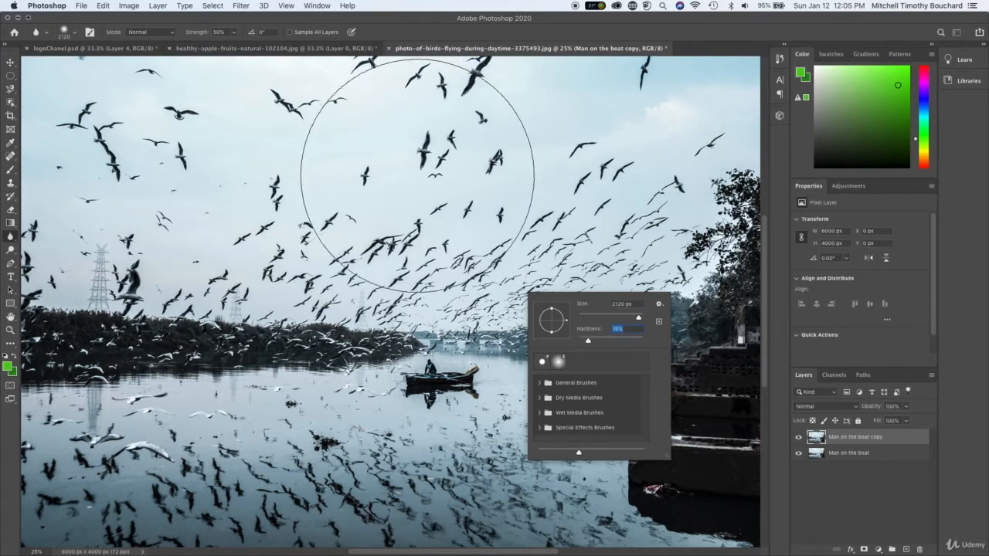
scroll(347, 203, left, 3)
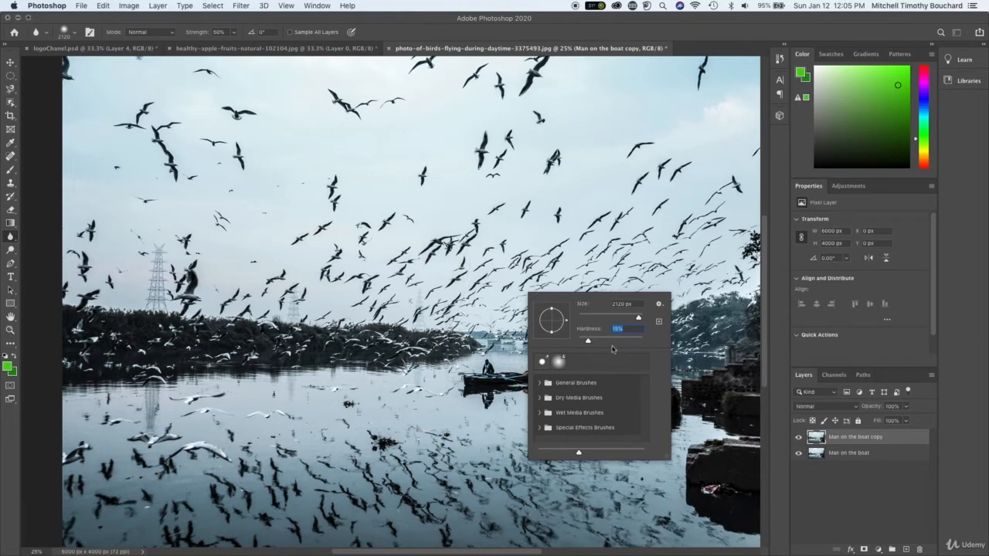
drag(587, 341, 644, 343)
click(317, 233)
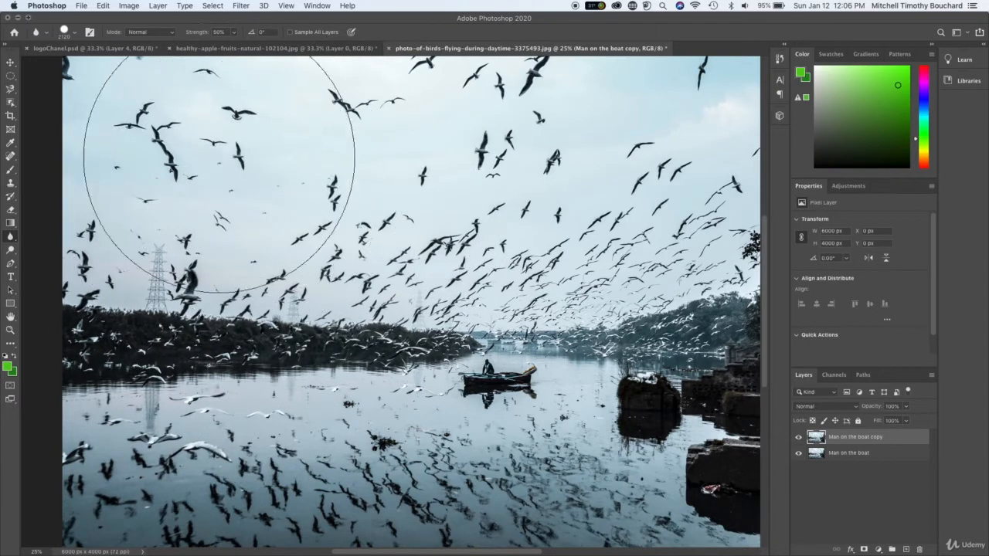
- Shrink the blur brush gradually to a very small tip, and enlarge it again to a large circle
key(bracketleft)
key(bracketleft)
key(bracketleft)
key(bracketleft)
key(bracketleft)
key(bracketleft)
key(bracketleft)
key(bracketleft)
key(bracketleft)
key(bracketleft)
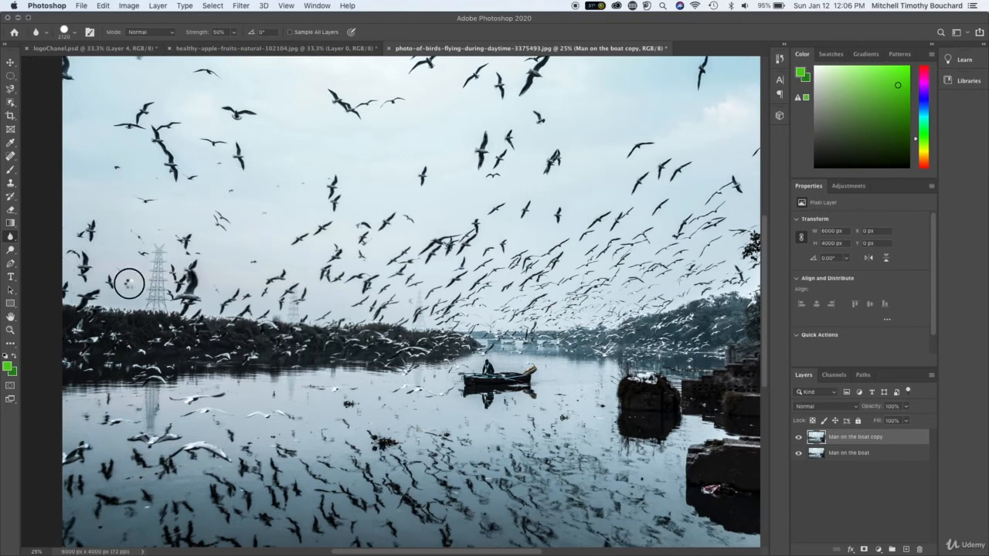
key(bracketleft)
key(bracketleft)
key(bracketleft)
key(bracketleft)
key(bracketright)
key(bracketright)
key(bracketright)
key(bracketright)
key(bracketright)
key(bracketright)
key(bracketright)
key(bracketright)
key(bracketright)
key(bracketright)
key(bracketright)
key(bracketright)
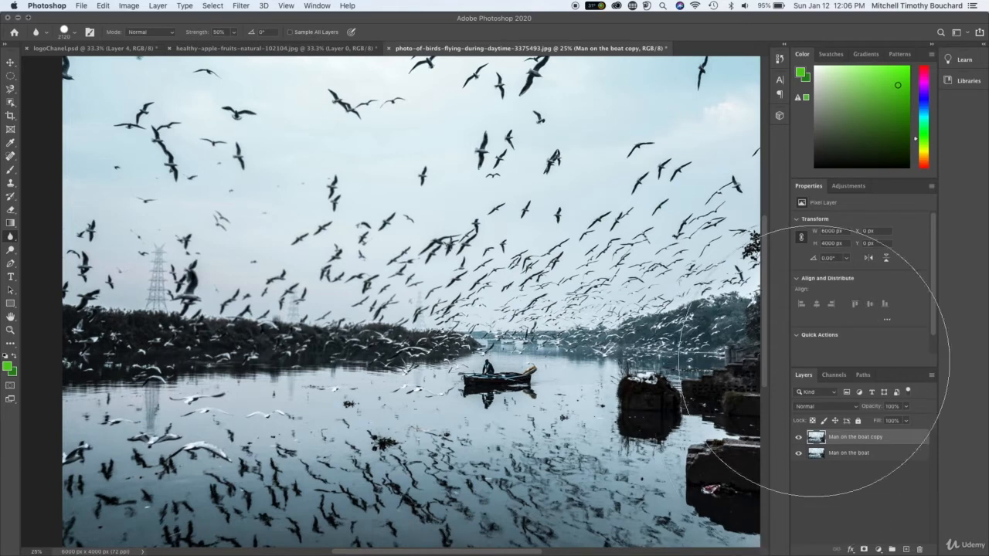
- Deselect the layers and compare the picture with the Man on the boat copy layer hidden and shown
key(super+minus)
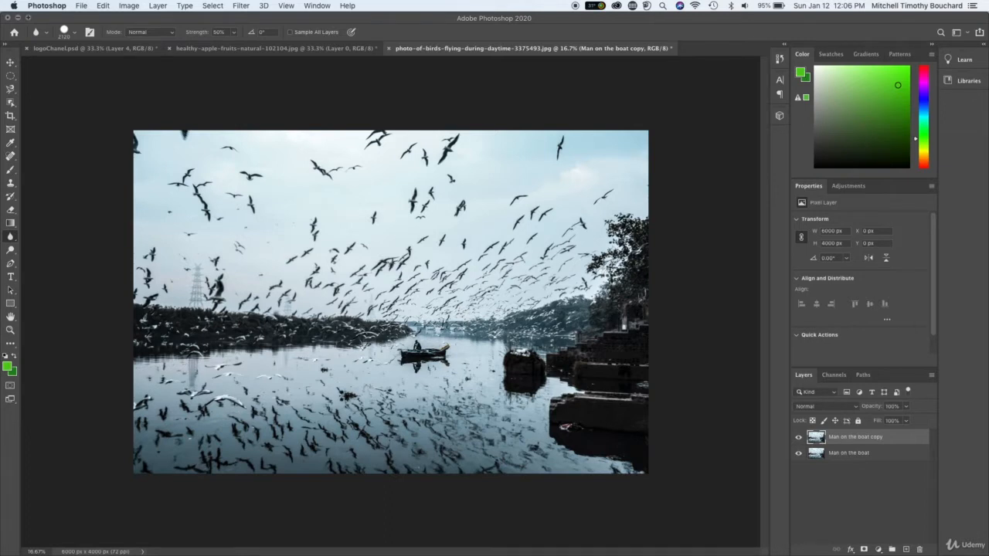
key(super+equal)
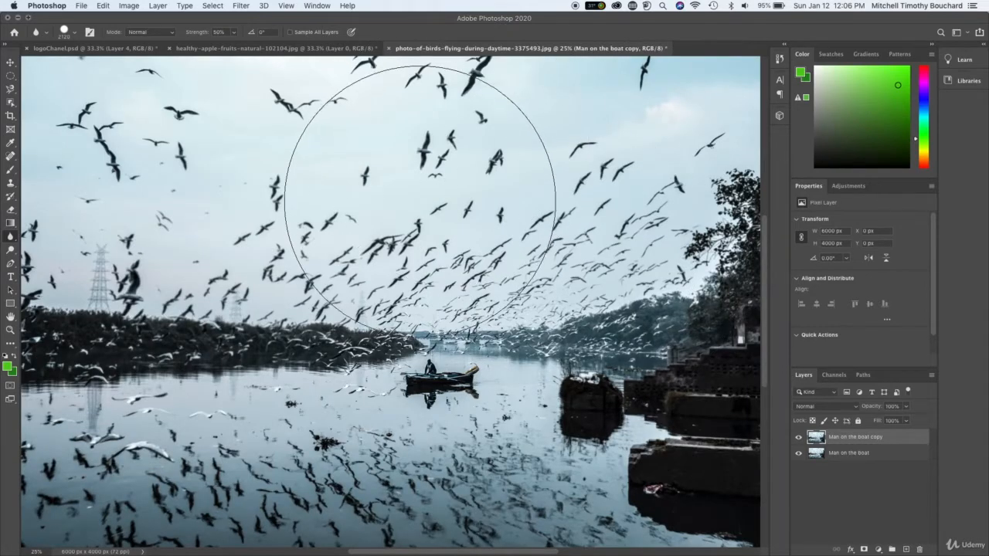
click(884, 507)
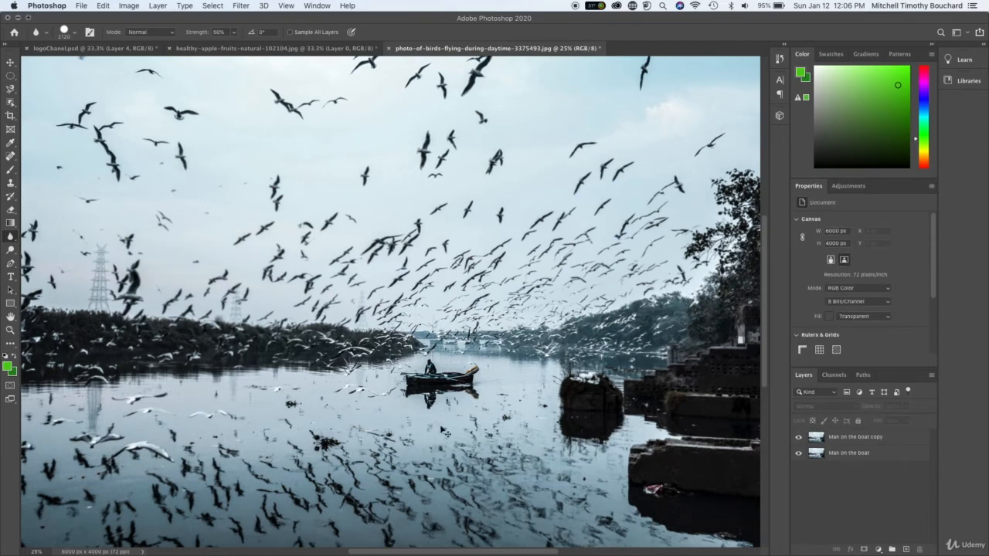
key(super+minus)
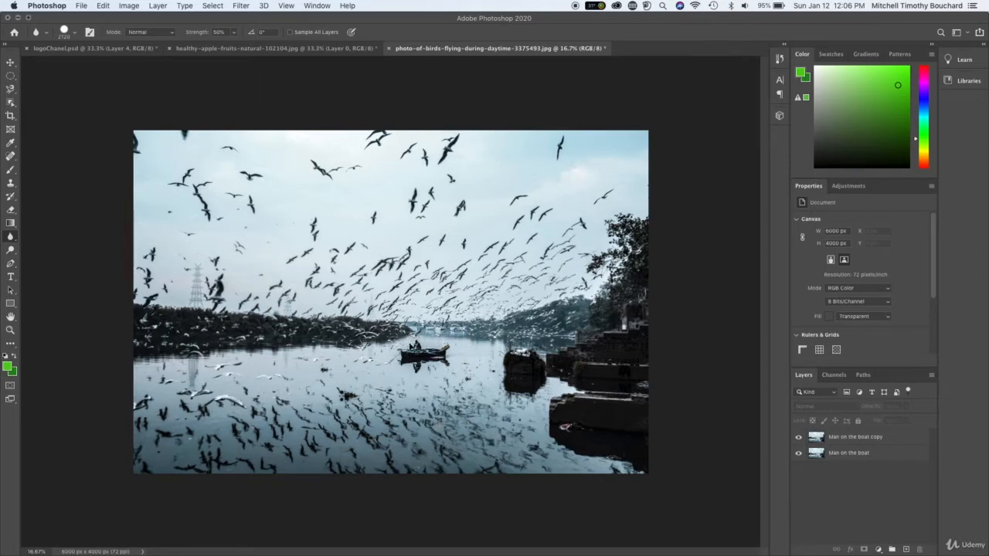
key(super+equal)
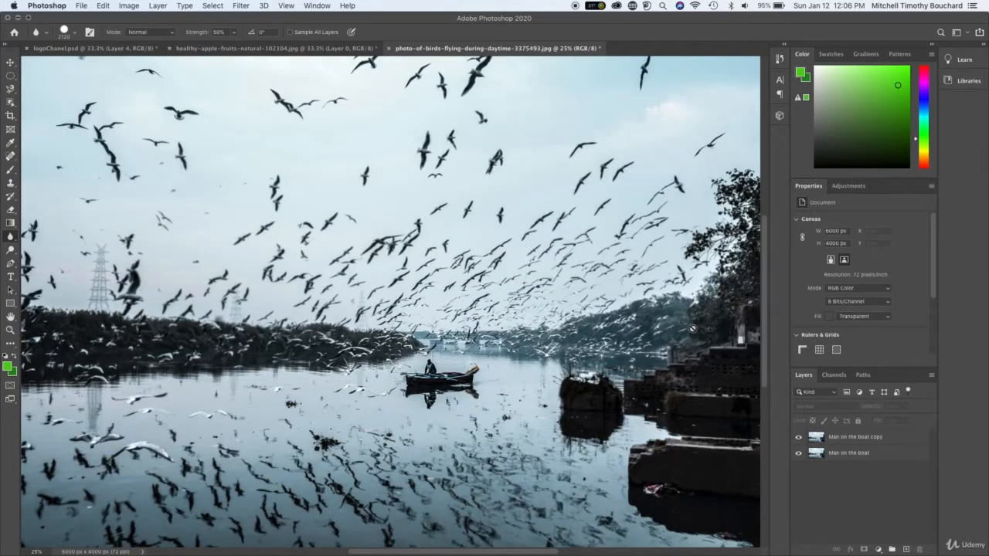
click(799, 438)
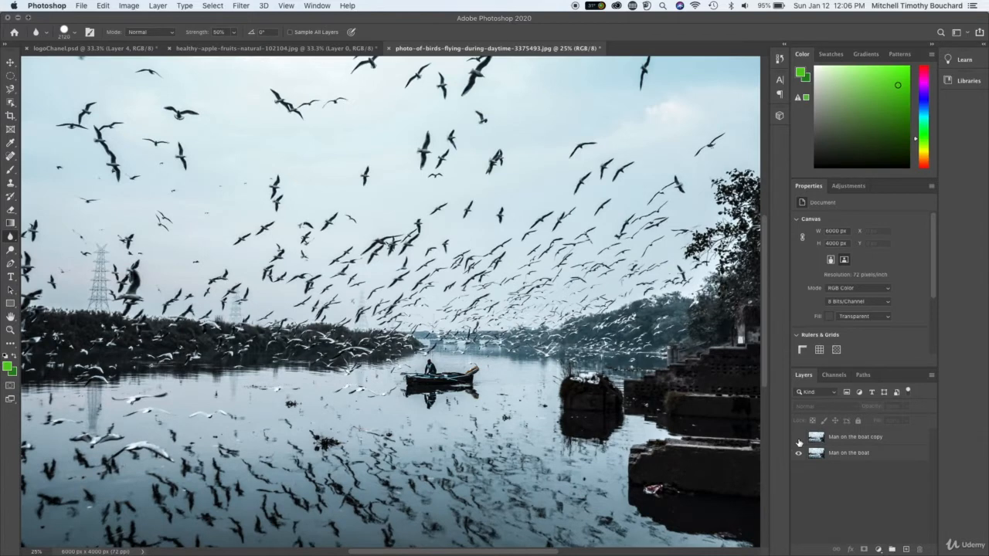
click(799, 438)
key(super+equal)
click(799, 438)
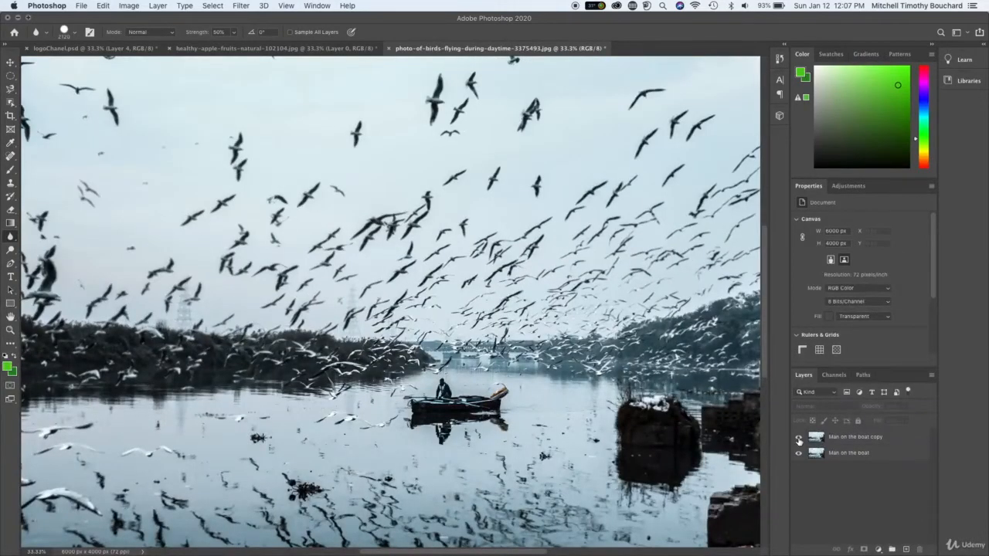
click(799, 439)
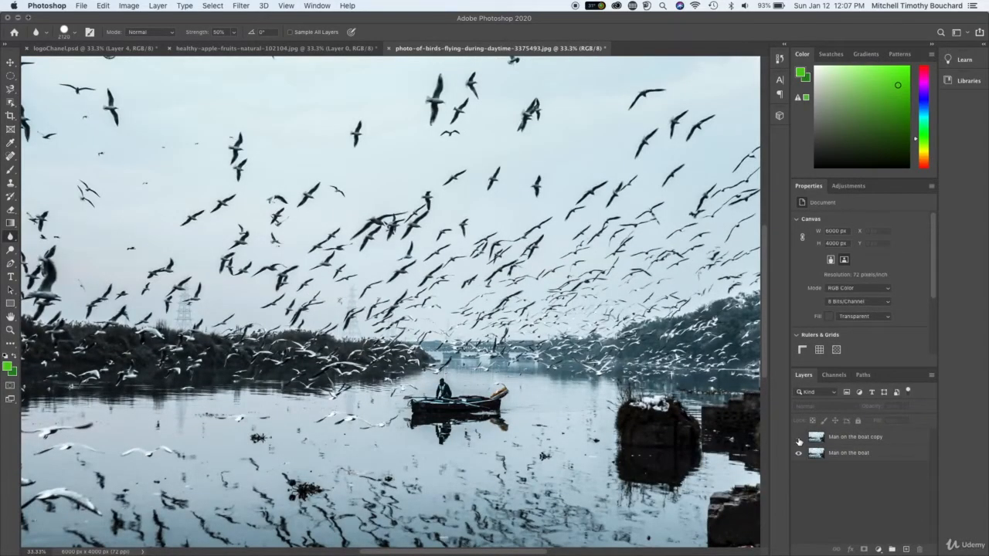
click(799, 439)
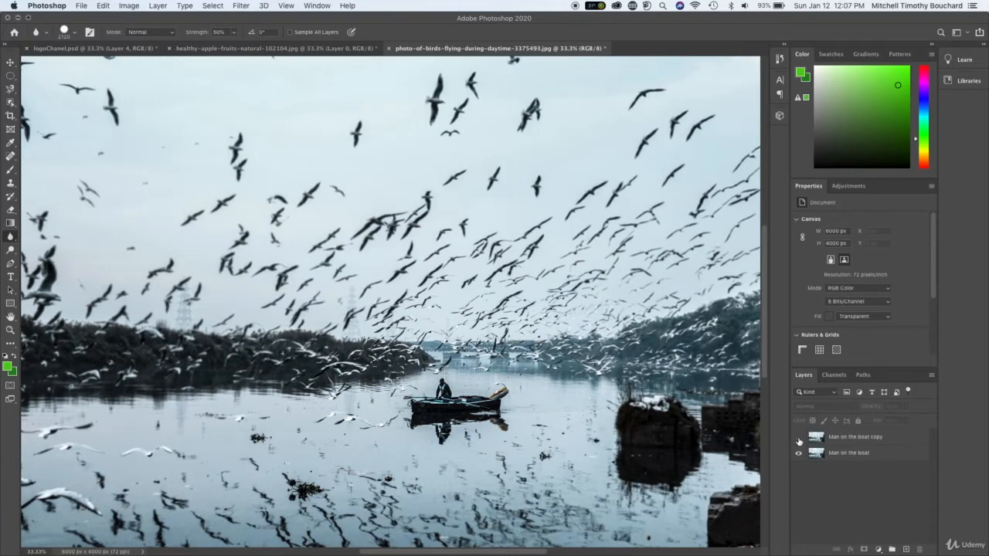
click(799, 440)
click(799, 439)
key(super+minus)
key(super+minus)
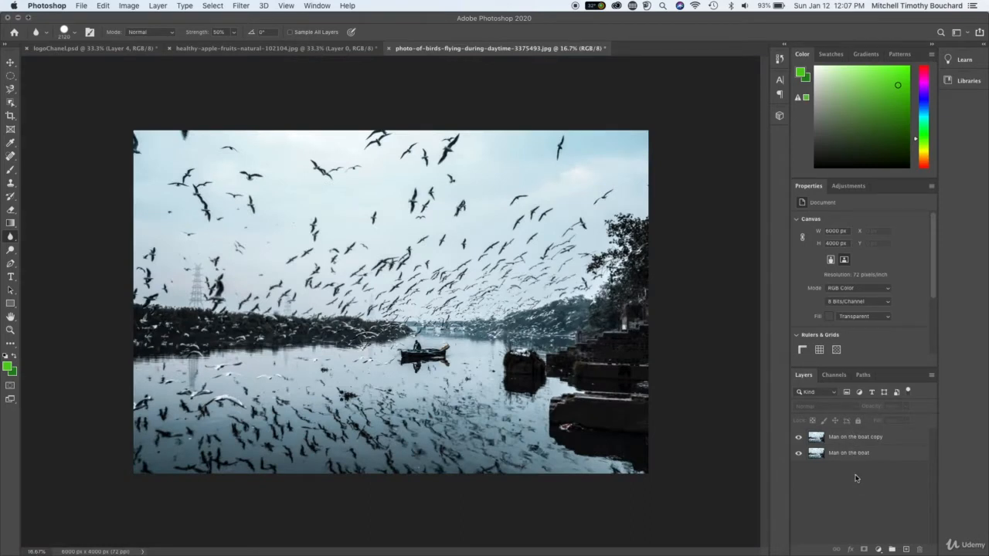
- Duplicate the original Man on the boat layer as "Man on the boat copy 2" and hide the first copy
click(835, 442)
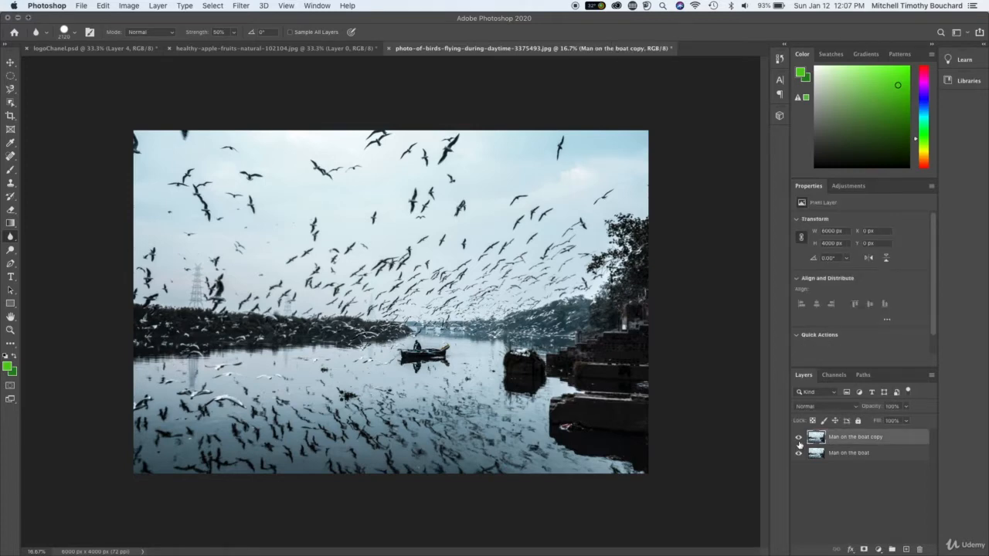
right_click(839, 440)
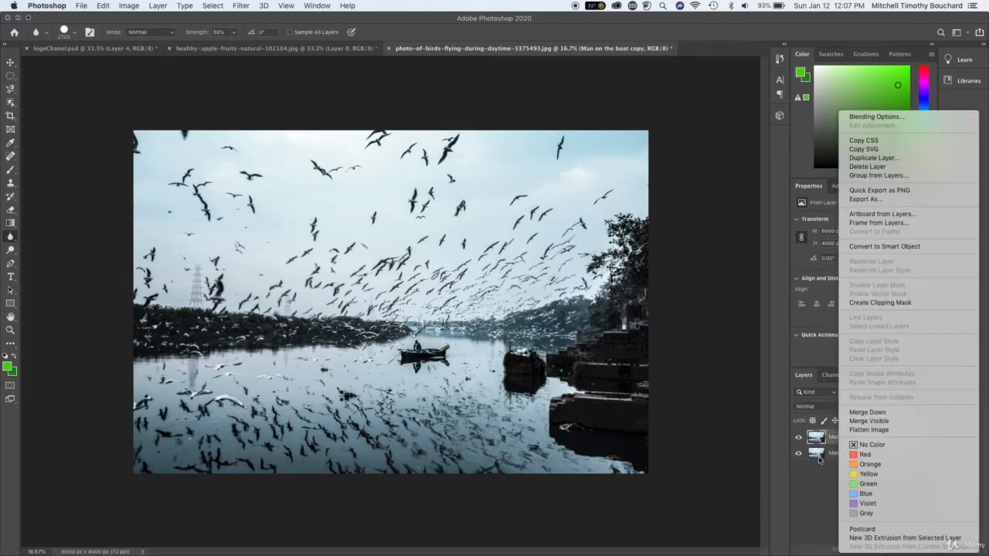
click(829, 464)
right_click(851, 454)
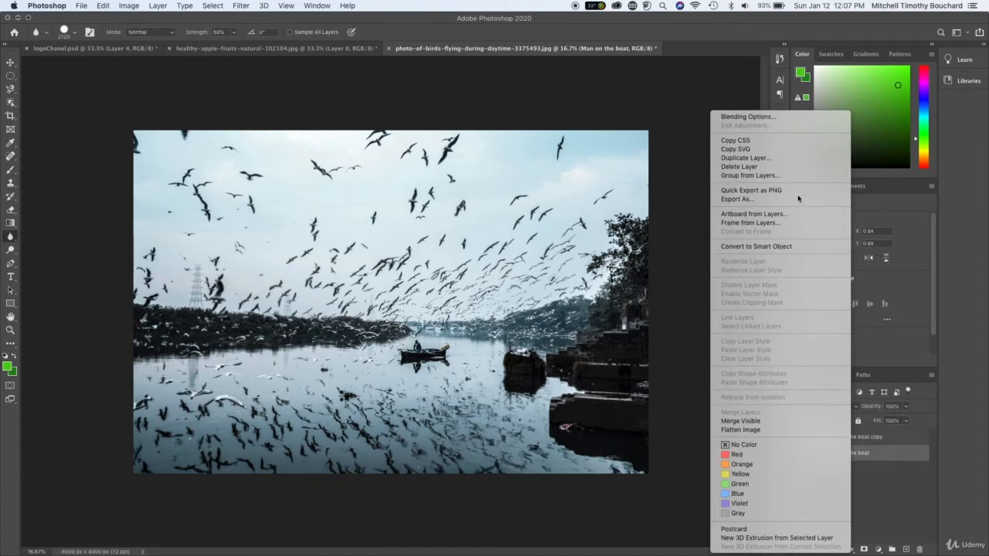
click(791, 158)
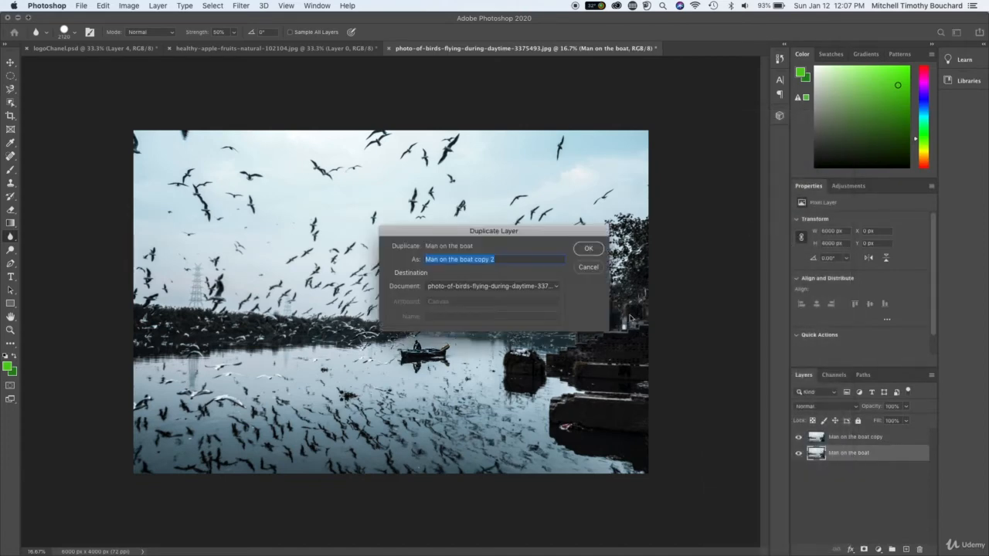
click(589, 248)
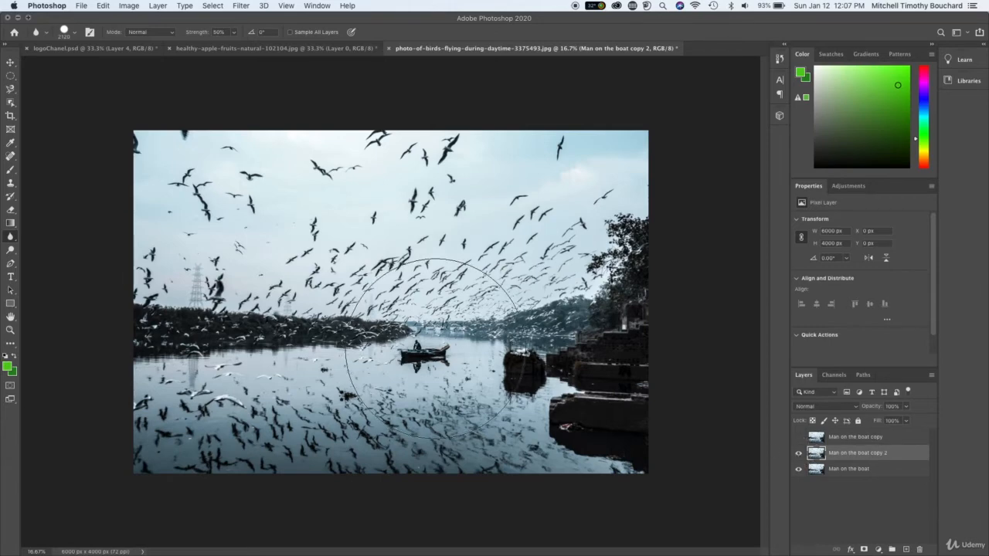
- Lower the hardness of the blur brush for work on the second copy, keeping its size at 2120 px
key(super+equal)
key(super+equal)
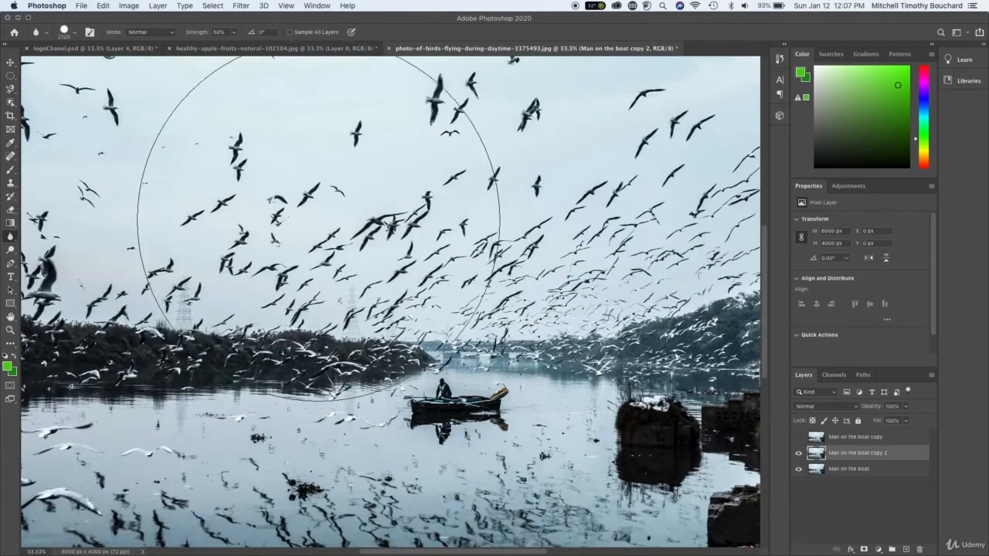
right_click(322, 224)
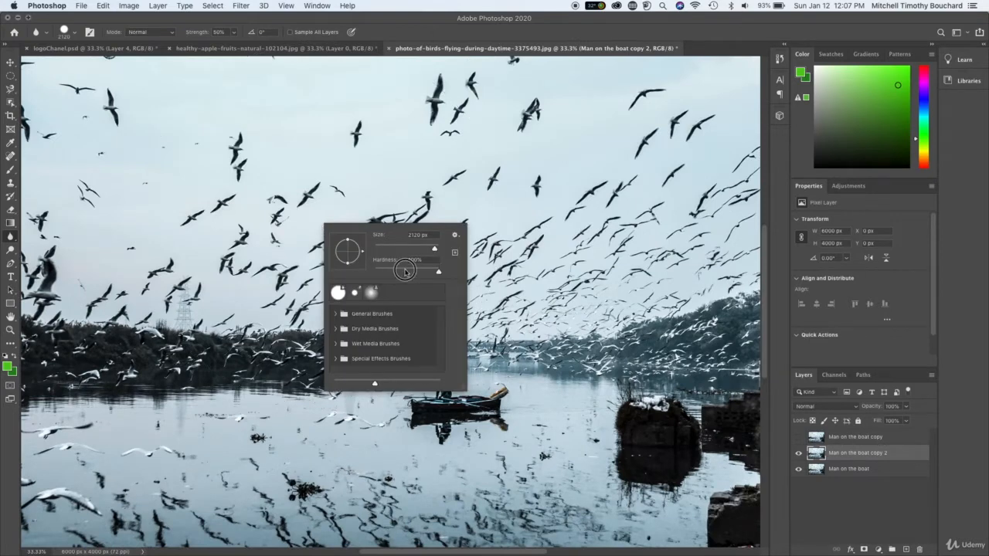
mouse_move(404, 272)
mouse_down()
mouse_move(387, 275)
mouse_move(395, 271)
mouse_up()
click(560, 272)
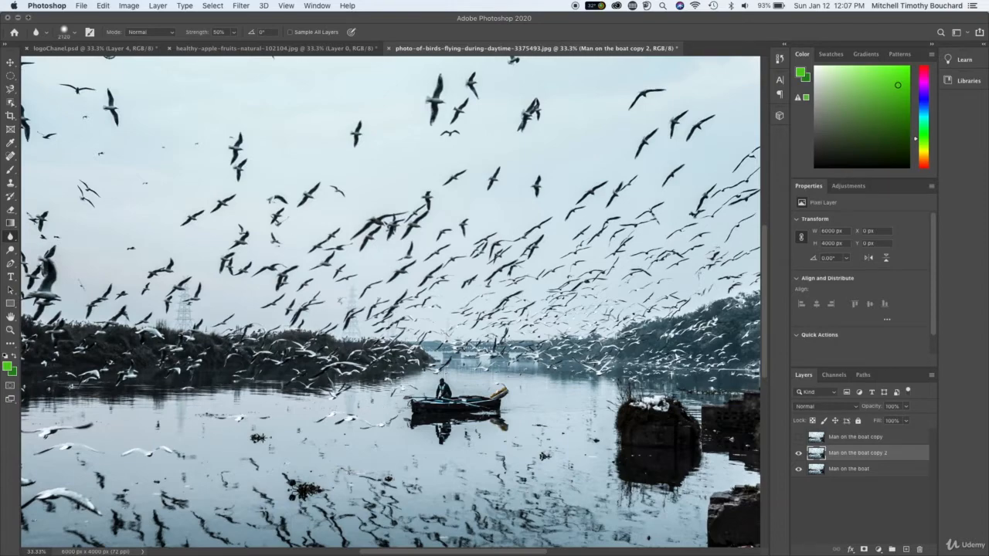
- Inspect the whole picture with the second copy visible and deselect all layers
key(super+minus)
key(super+minus)
key(super+minus)
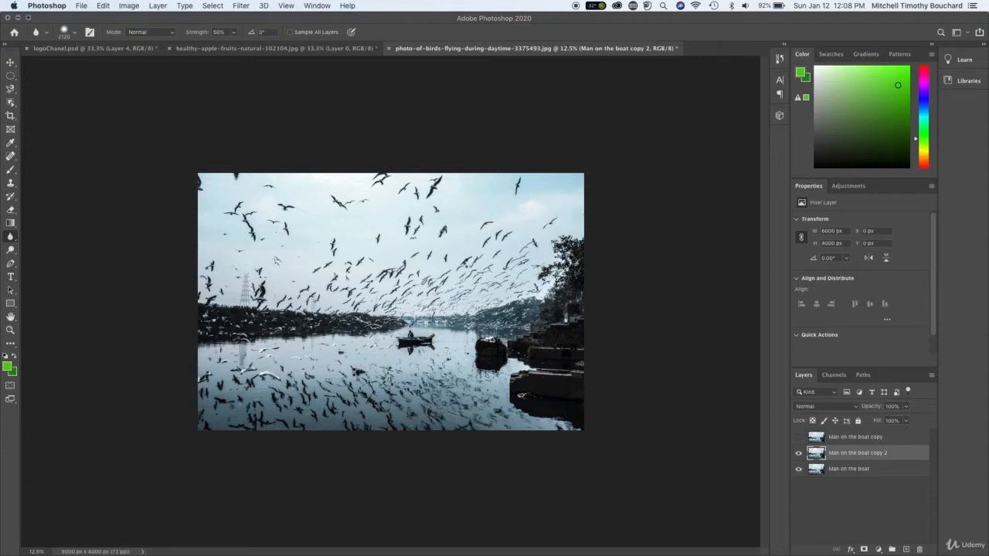
key(super+equal)
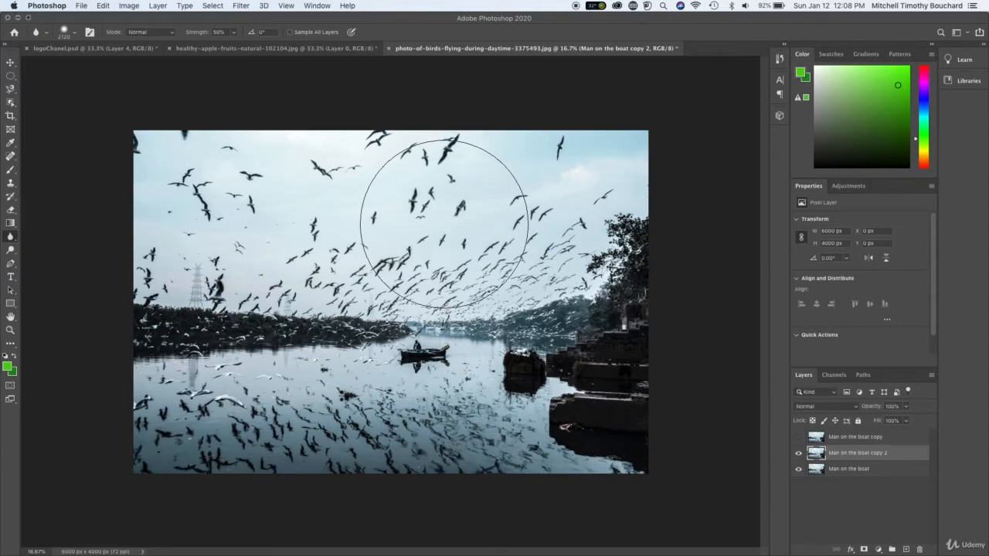
key(super+equal)
key(super+minus)
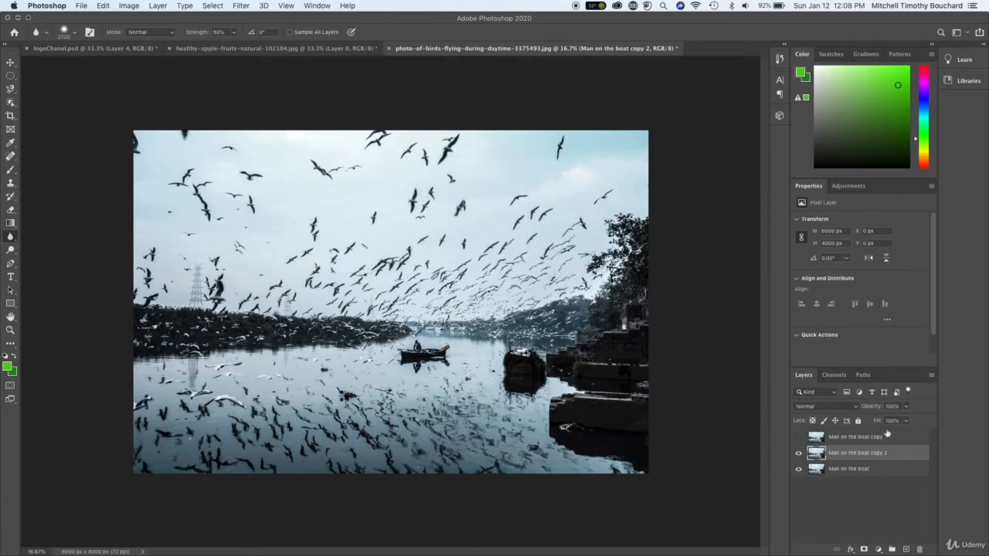
click(867, 509)
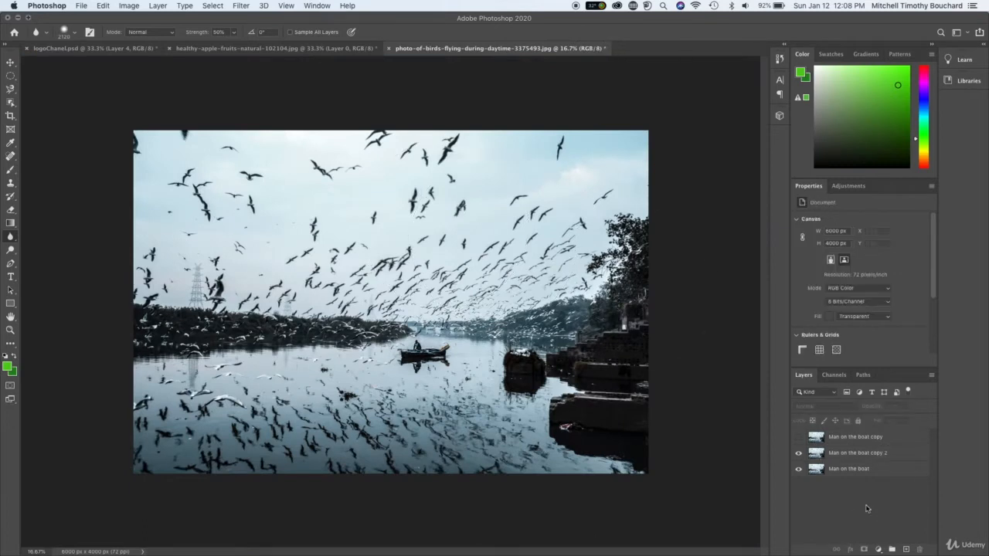
- Compare the picture around the boat and birds with the Man on the boat copy layer hidden and shown
click(798, 454)
click(799, 438)
scroll(163, 368, up, 1)
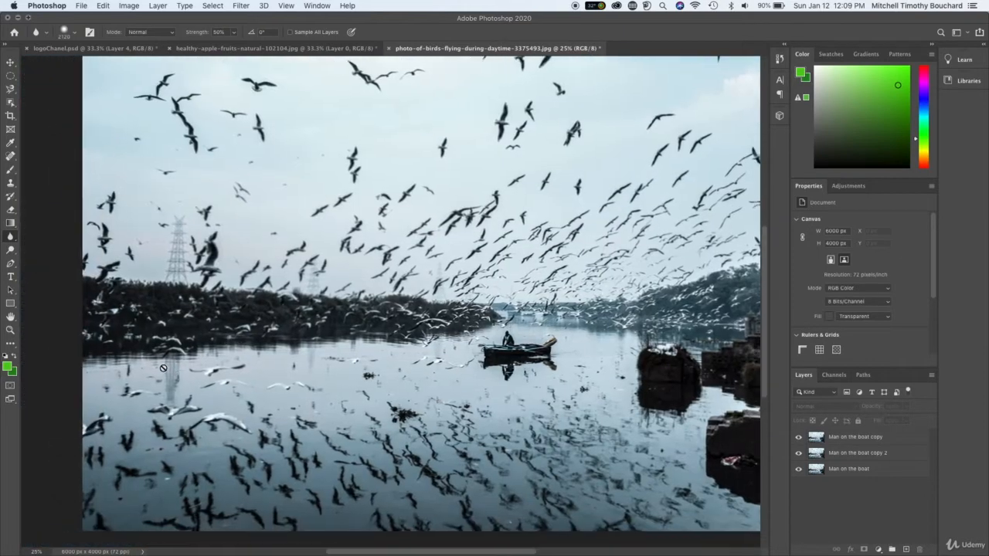
click(798, 440)
click(798, 439)
click(798, 439)
key(super+plus)
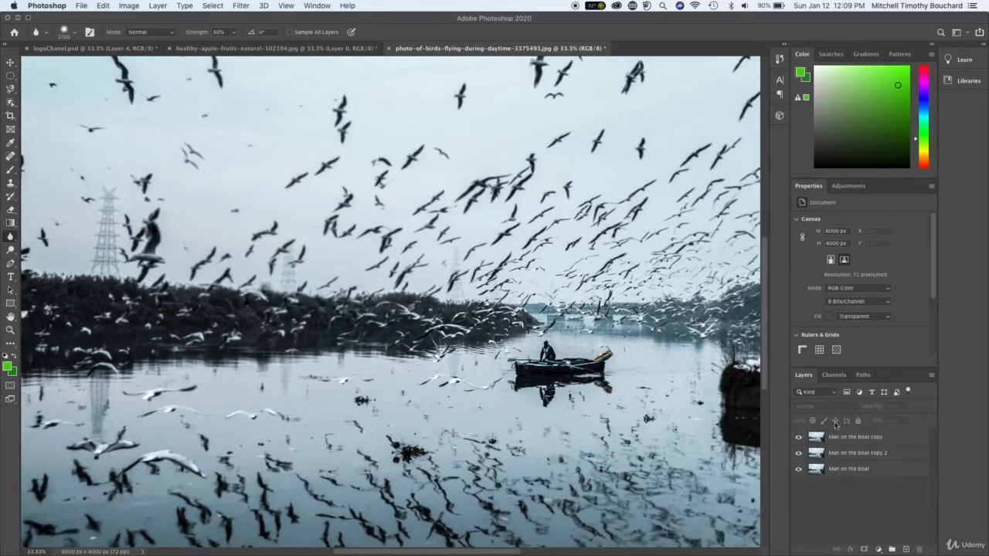
click(799, 439)
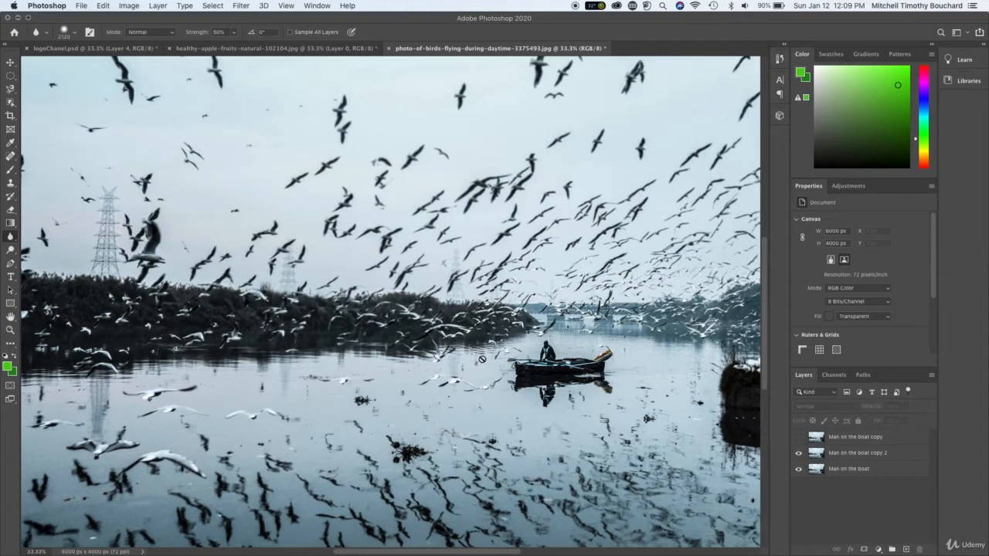
click(799, 438)
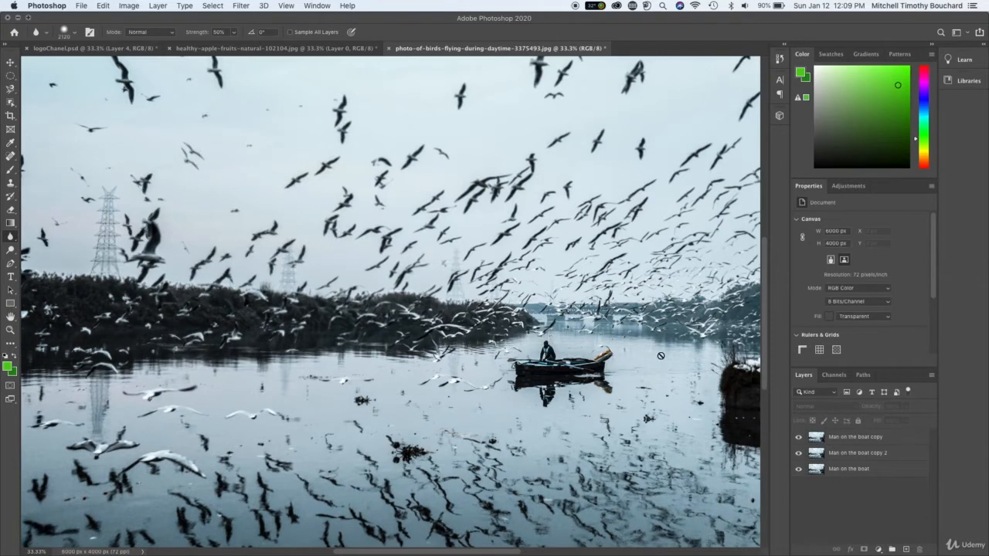
- Try to blur near the boat with the brush size reduced to 182 px, and select the Man on the boat copy layer
right_click(618, 339)
mouse_move(700, 364)
mouse_down()
mouse_move(714, 386)
mouse_move(737, 387)
mouse_move(718, 364)
mouse_up()
click(492, 300)
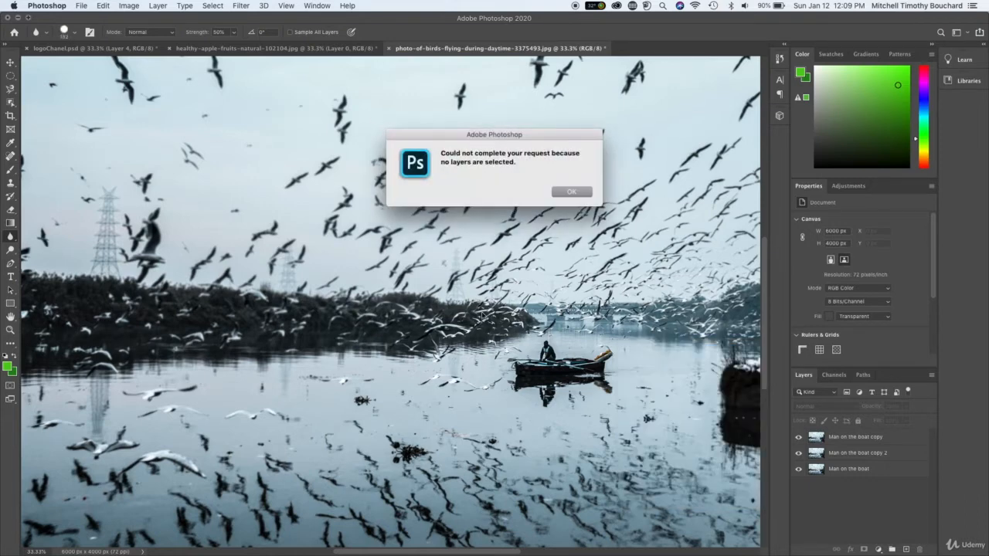
click(571, 193)
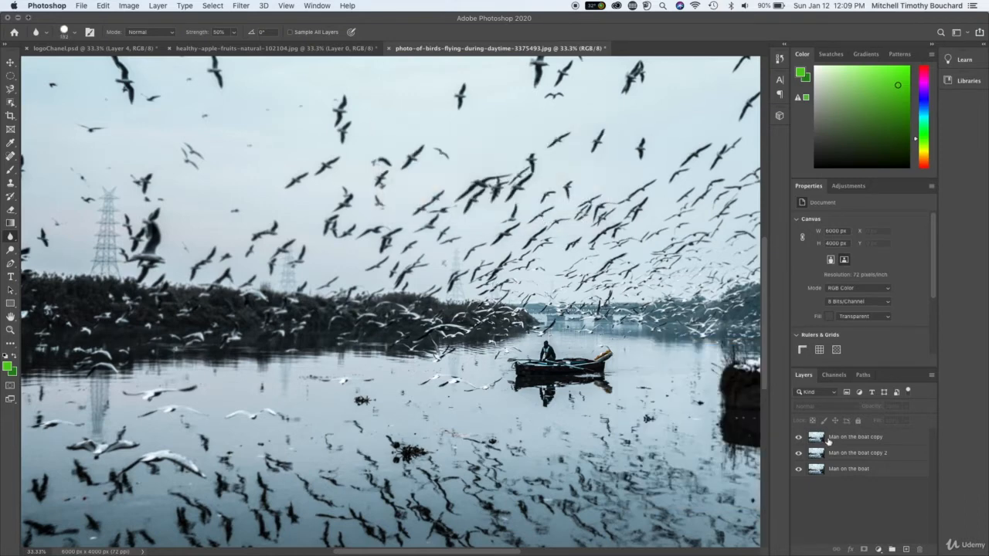
click(830, 438)
key(super+minus)
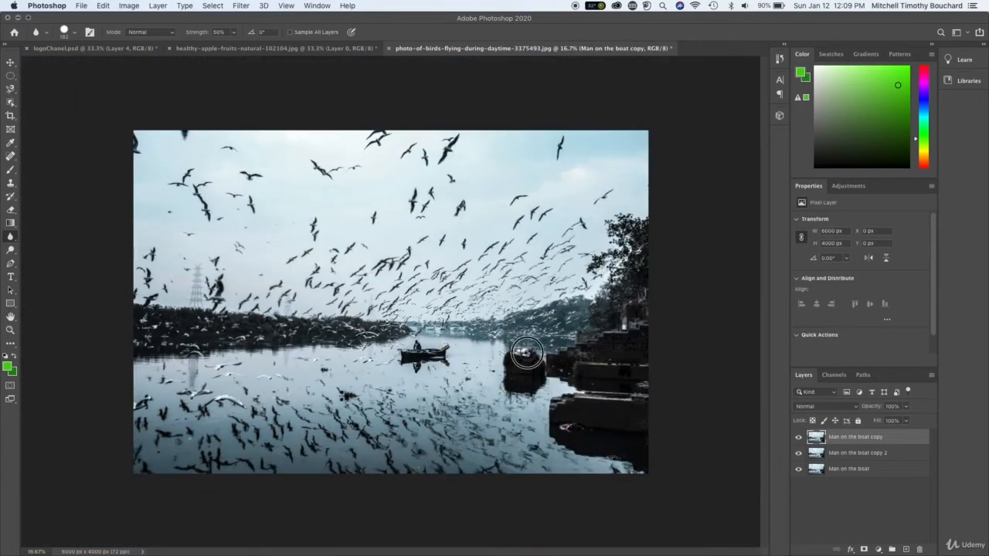
- Delete the Man on the boat copy 2 layer and leave the first copy visible and selected
click(798, 437)
click(799, 453)
click(826, 456)
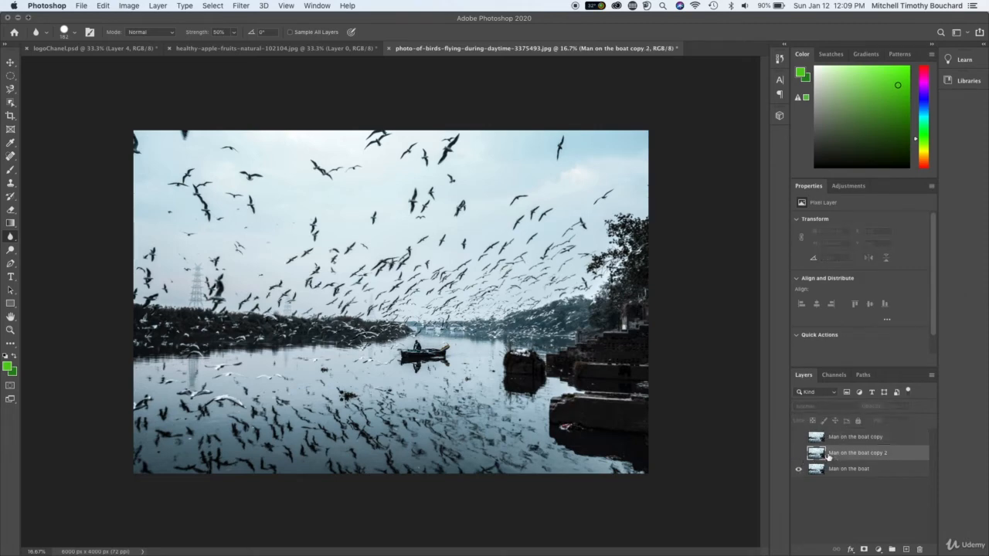
key(BackSpace)
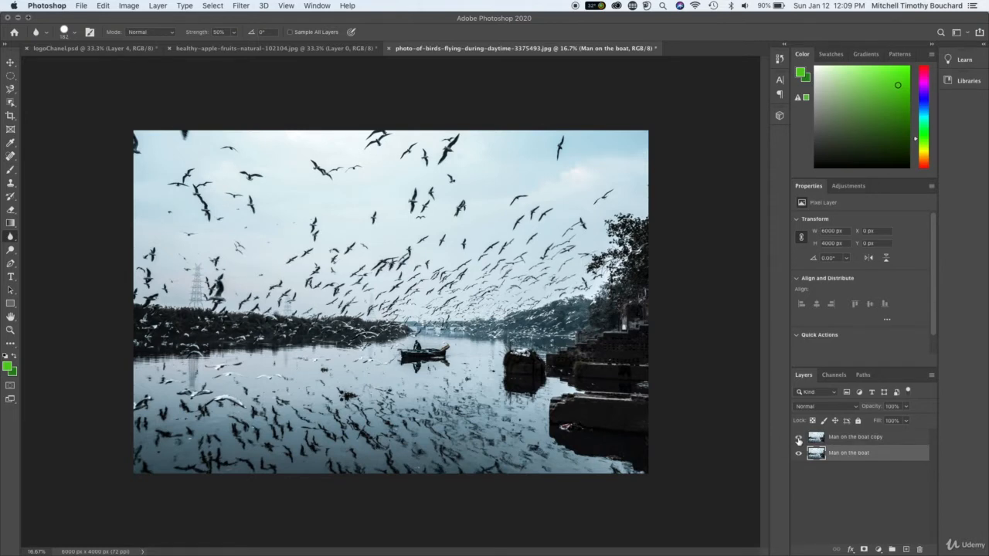
click(798, 439)
click(864, 439)
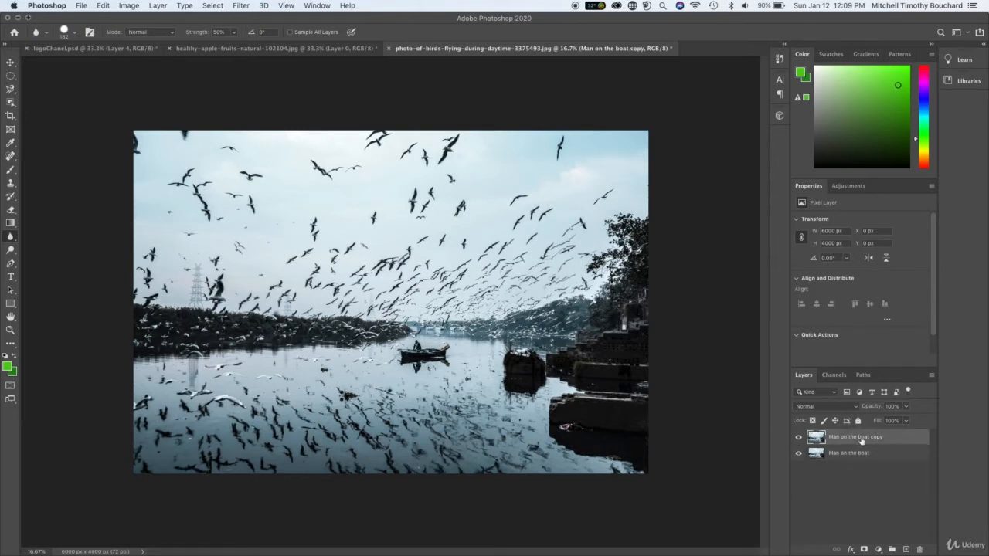
click(81, 6)
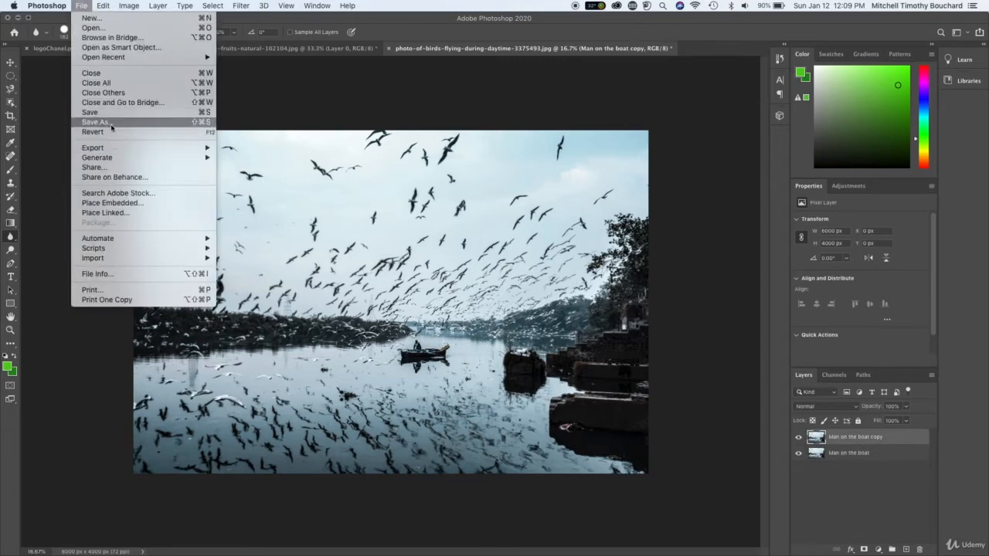
mouse_move(100, 5)
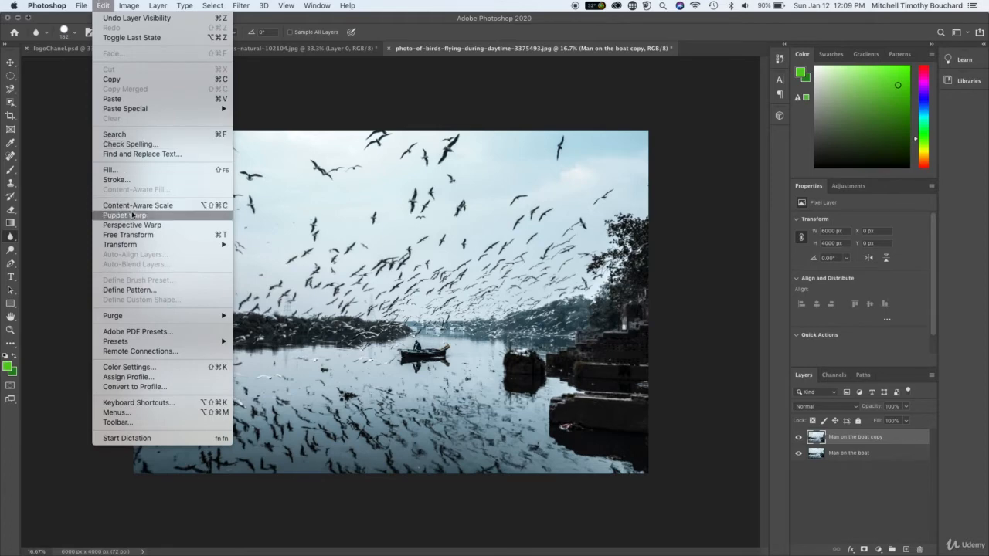
mouse_move(184, 247)
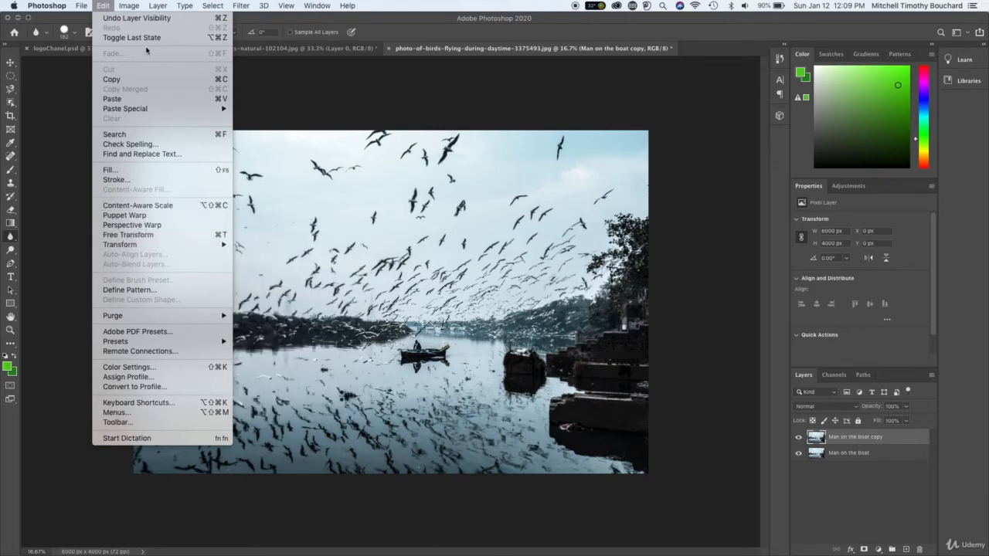
mouse_move(161, 5)
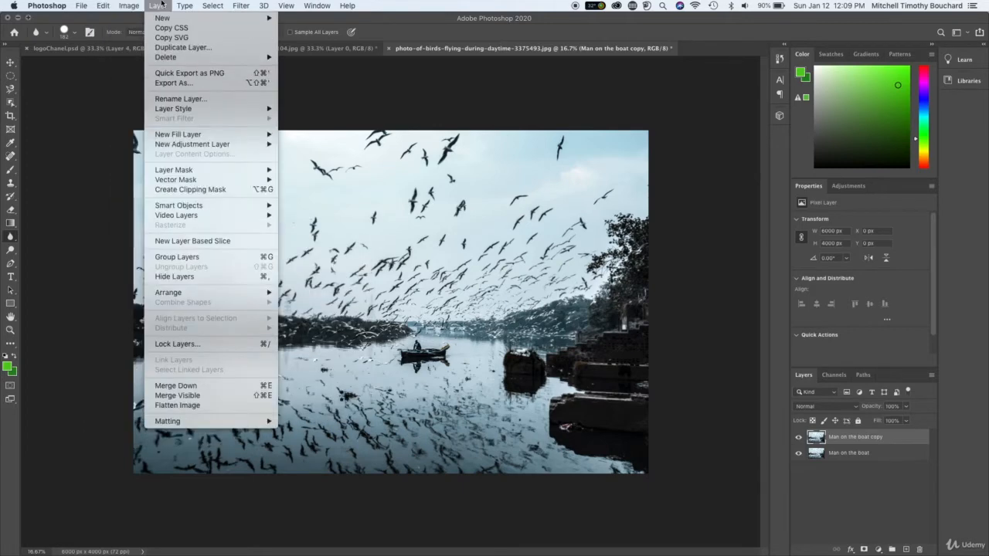
mouse_move(231, 4)
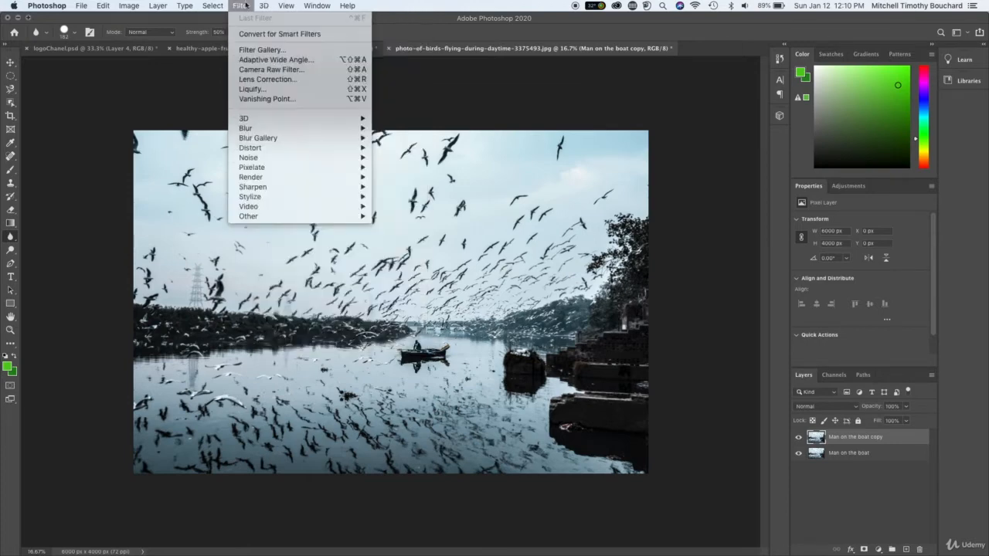
click(872, 475)
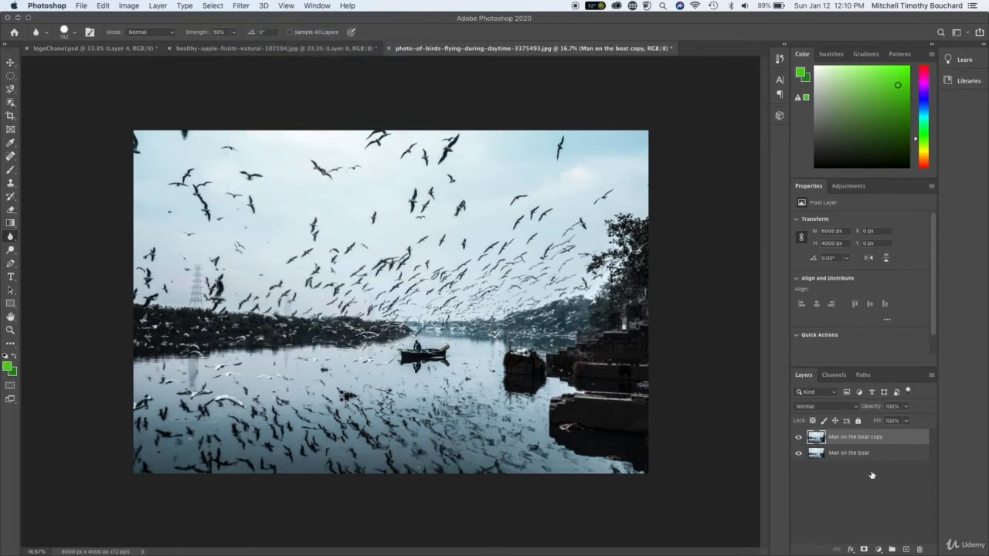
- Delete the Man on the boat copy layer and duplicate the original layer as "Man on the boat / gaussian"
key(Delete)
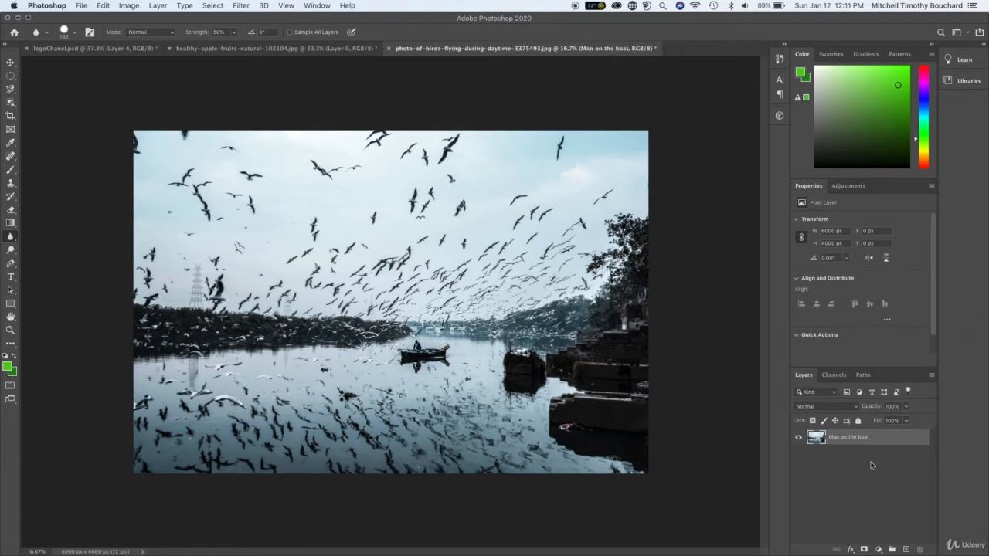
right_click(877, 443)
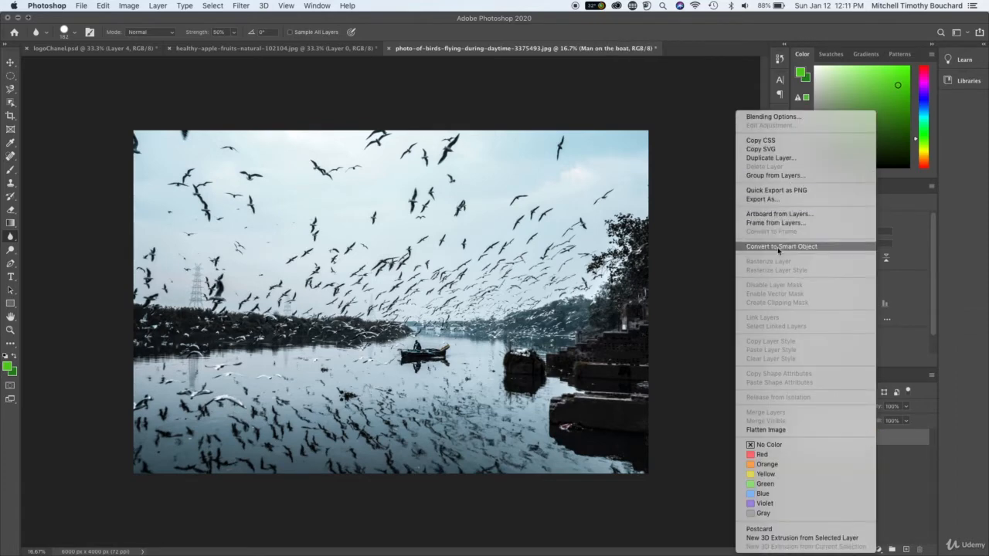
click(795, 159)
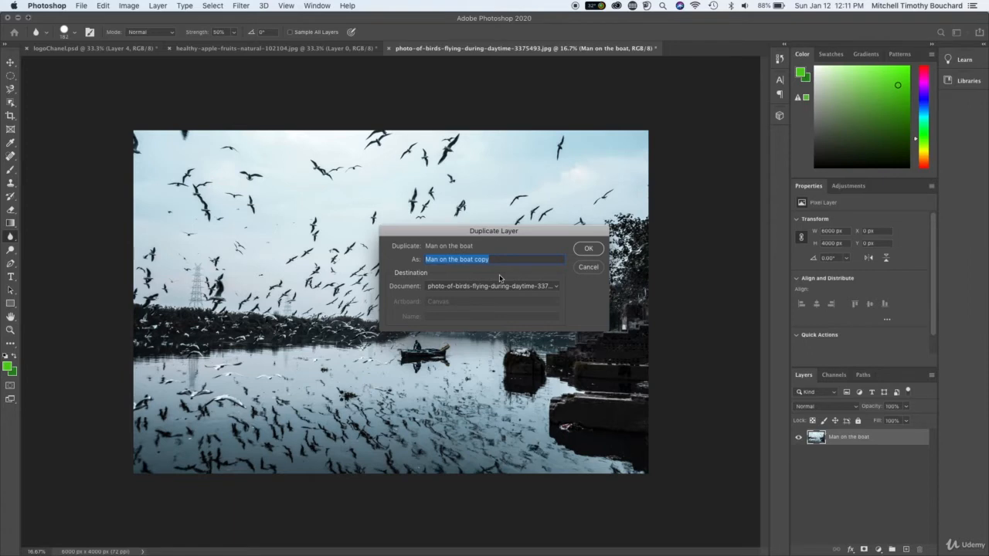
double_click(483, 259)
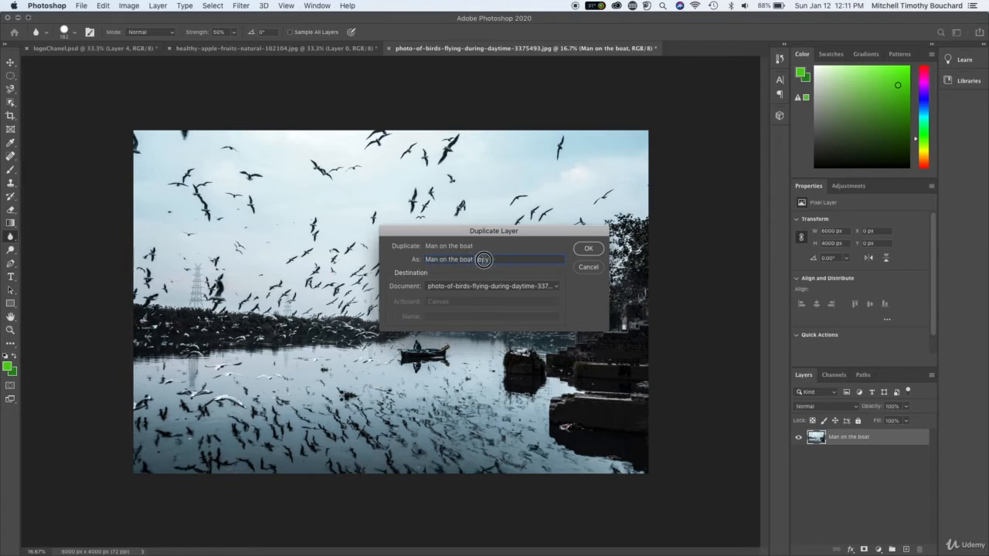
text(/ gaussian)
key(Return)
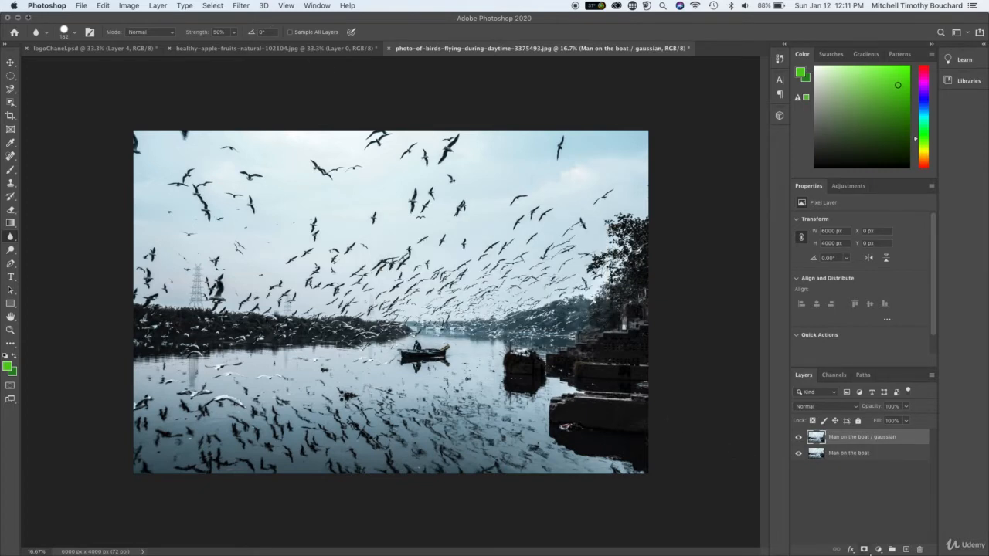
click(11, 63)
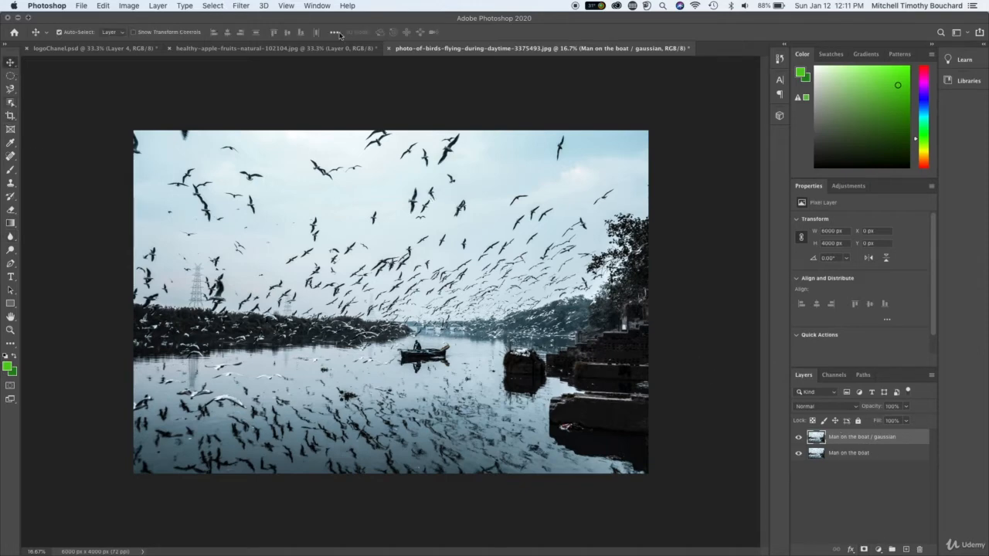
click(212, 6)
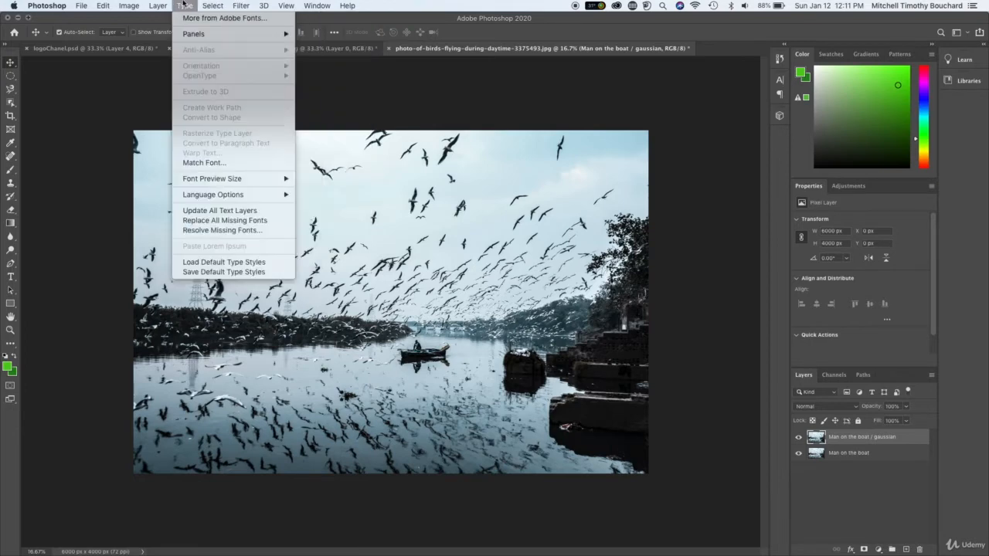
mouse_move(166, 39)
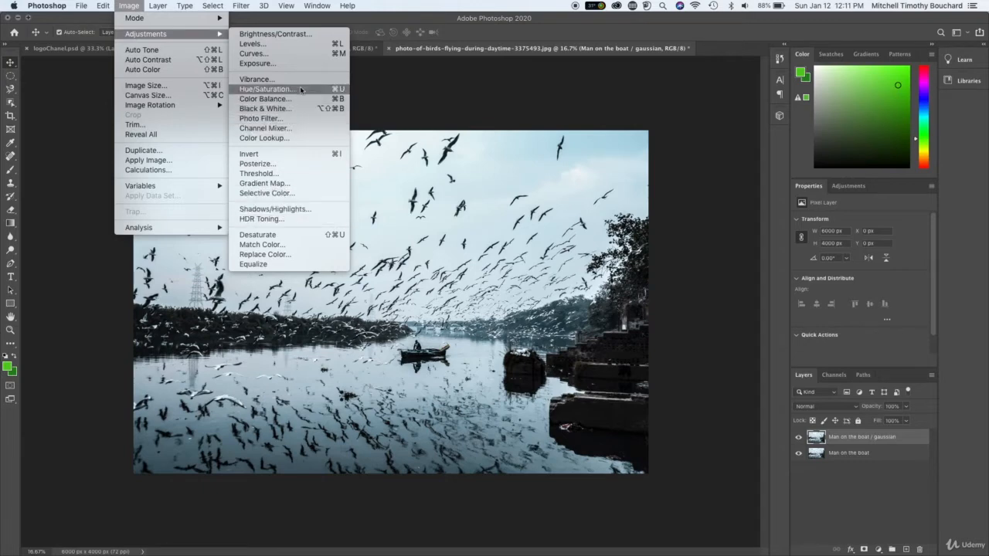
click(141, 51)
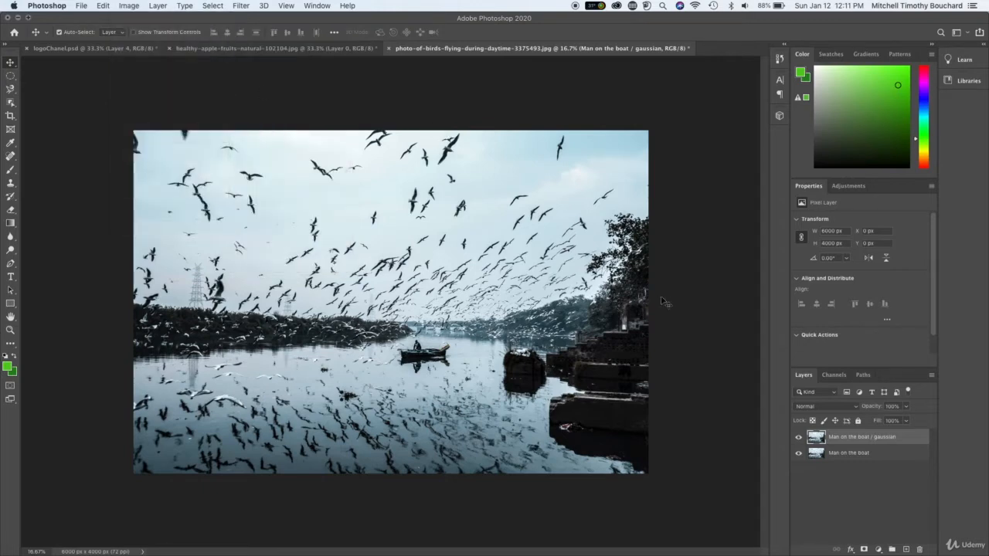
click(211, 5)
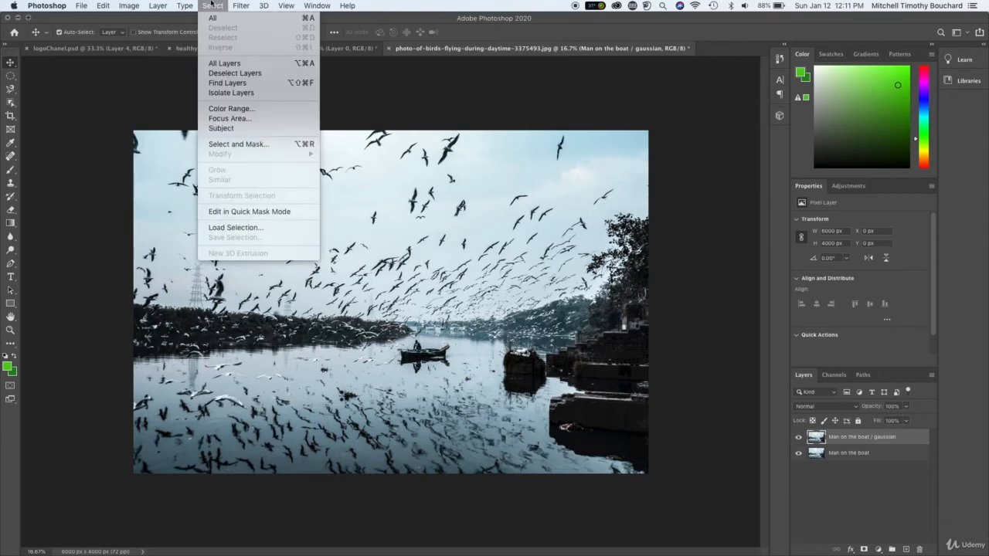
click(480, 94)
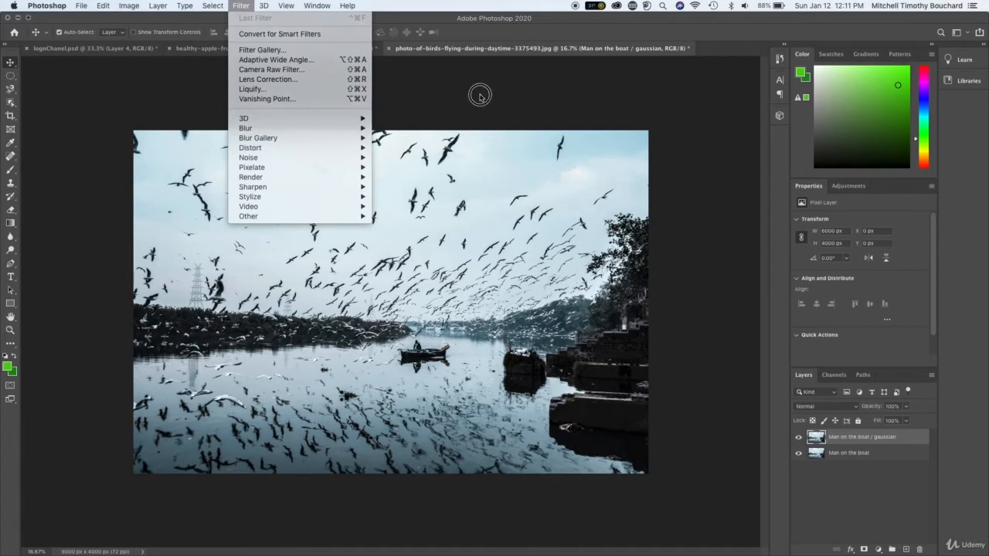
- Apply a Gaussian Blur to the Man on the boat / gaussian layer with a radius large enough to blur the whole picture strongly
click(243, 4)
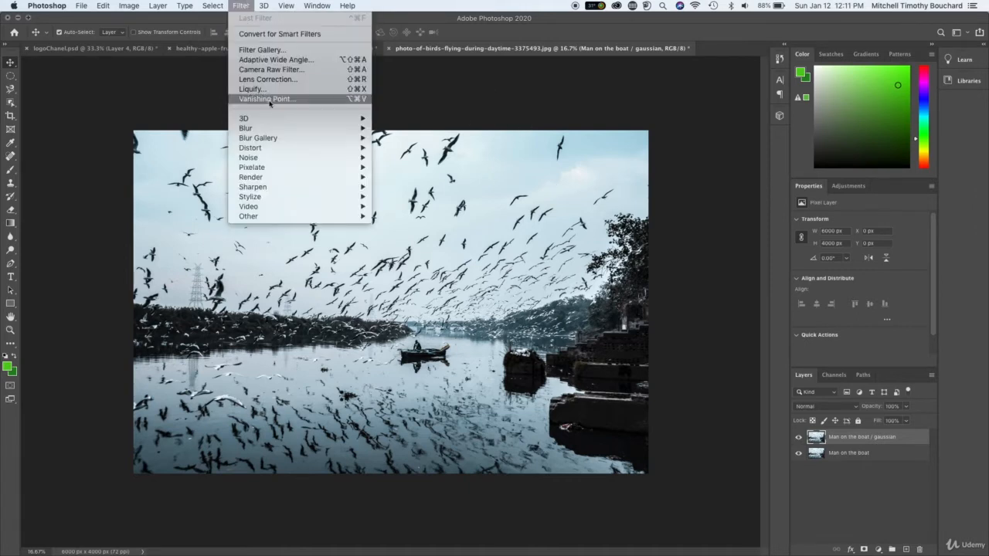
mouse_move(311, 129)
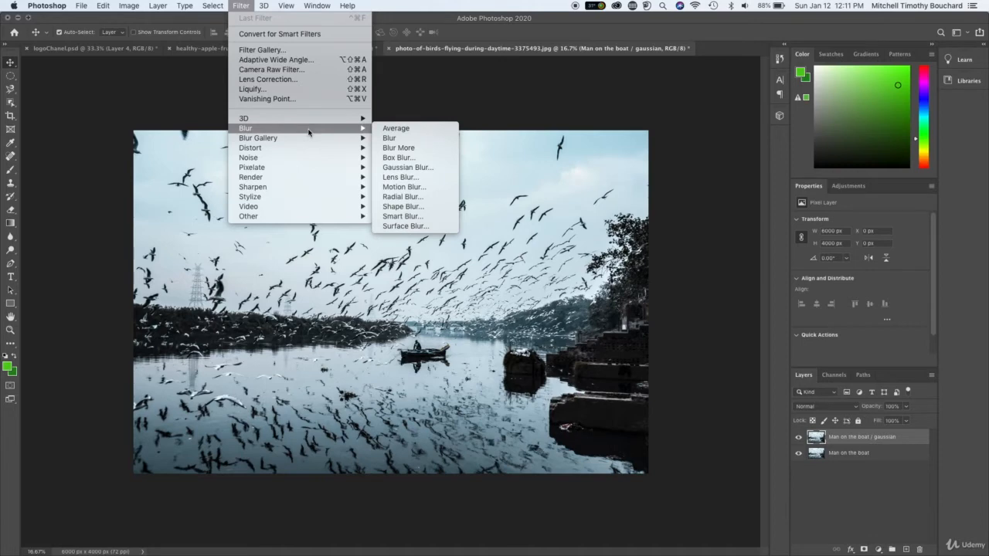
click(394, 170)
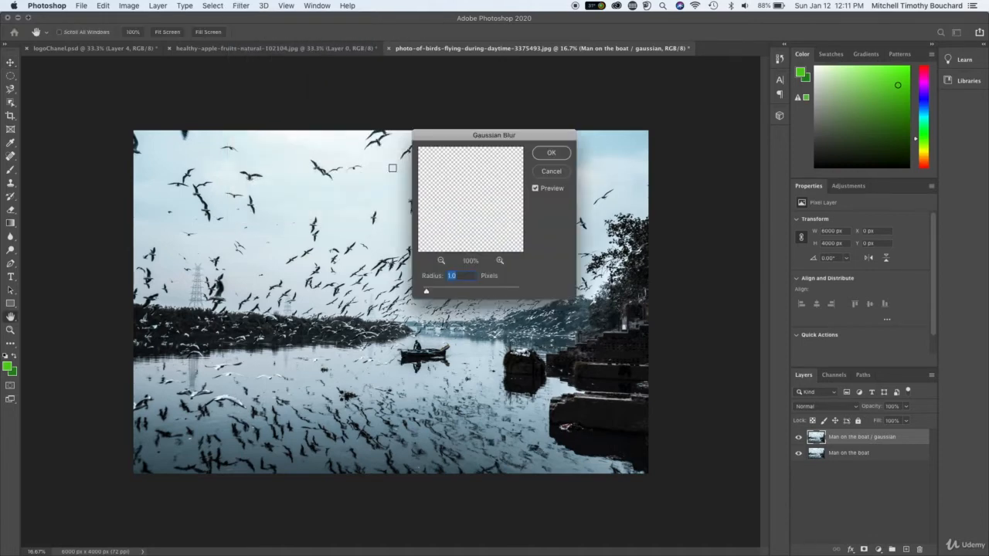
drag(500, 141, 668, 112)
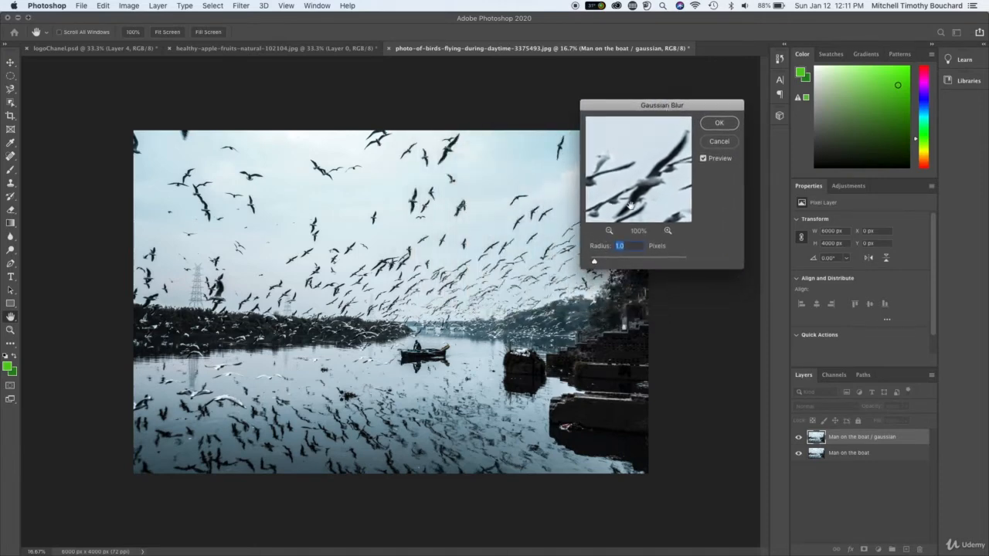
drag(595, 262, 632, 262)
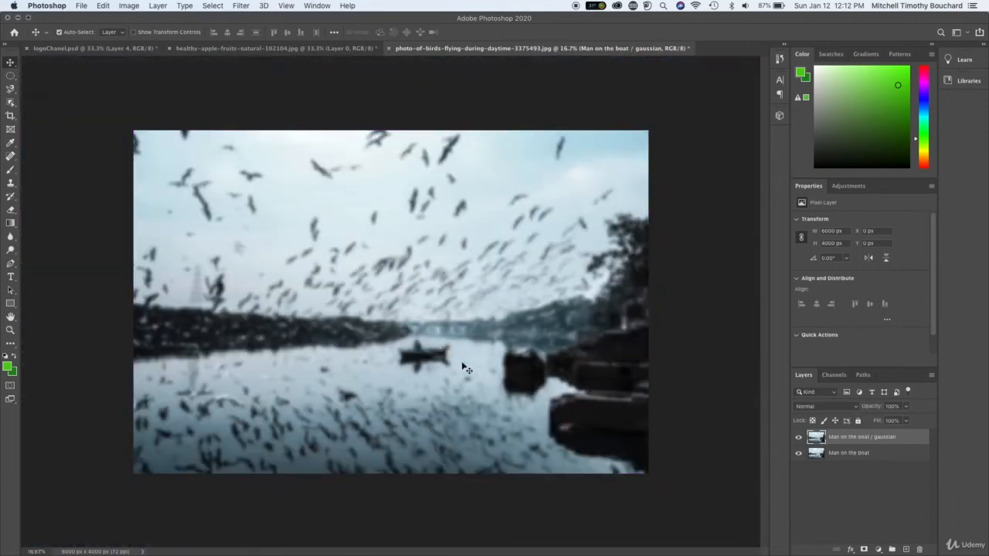
- Choose the Eraser and set its brush to 121 px with 16% hardness for work around the boat
key(super+equal)
key(super+equal)
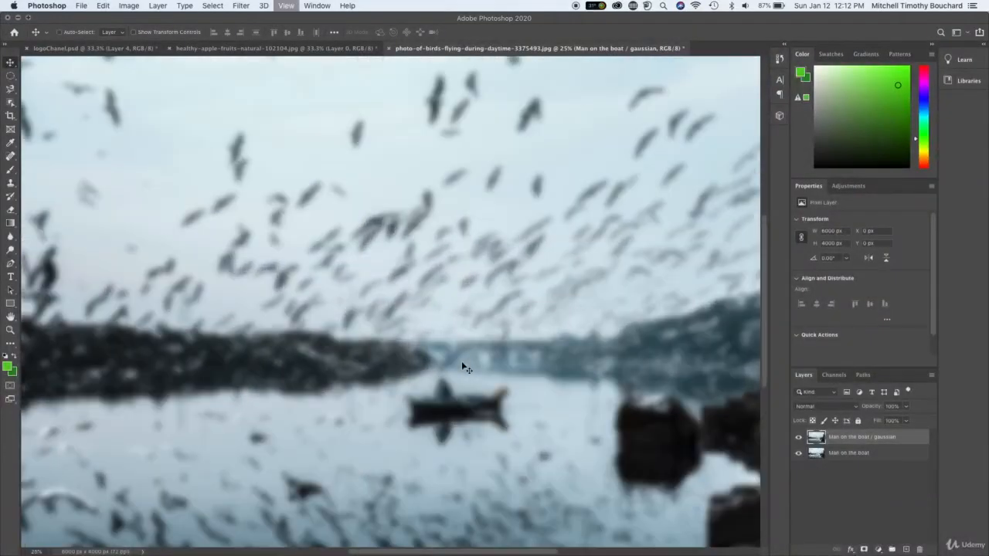
scroll(462, 364, down, 3)
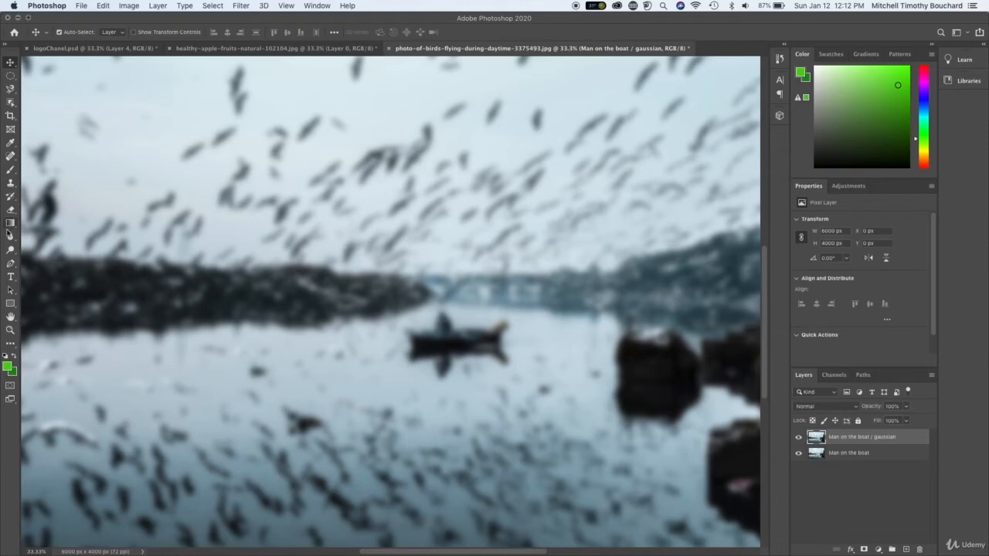
click(10, 210)
right_click(492, 333)
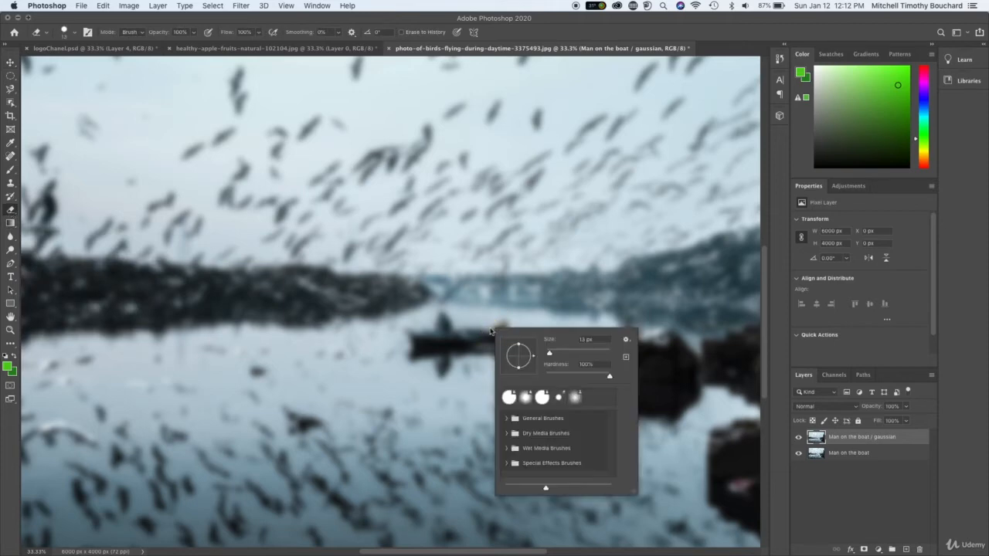
drag(549, 353, 571, 353)
mouse_move(571, 353)
mouse_down()
mouse_move(582, 353)
mouse_move(584, 376)
mouse_move(566, 376)
mouse_up()
- Select the Man on the boat / gaussian layer and try erasing its blur over the man and the boat
click(799, 482)
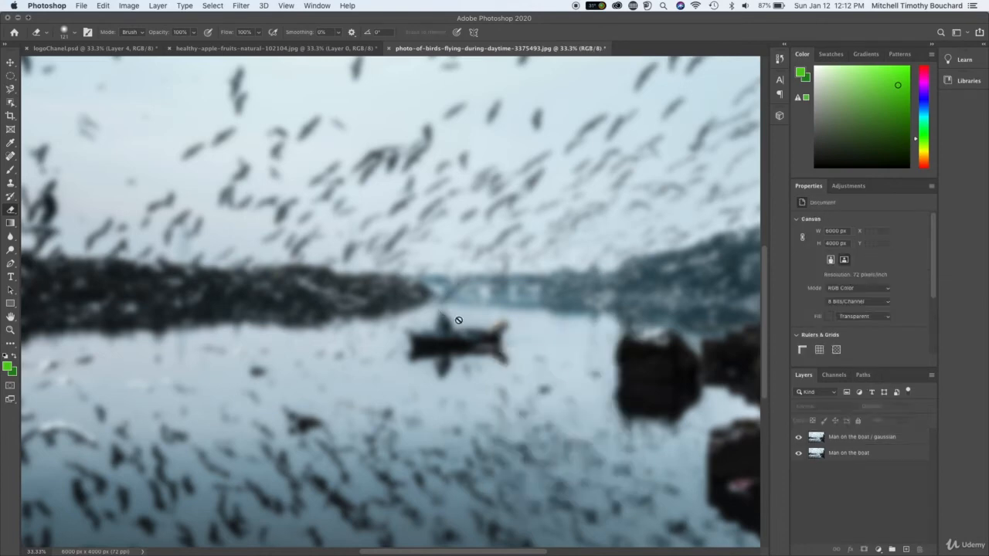
click(572, 190)
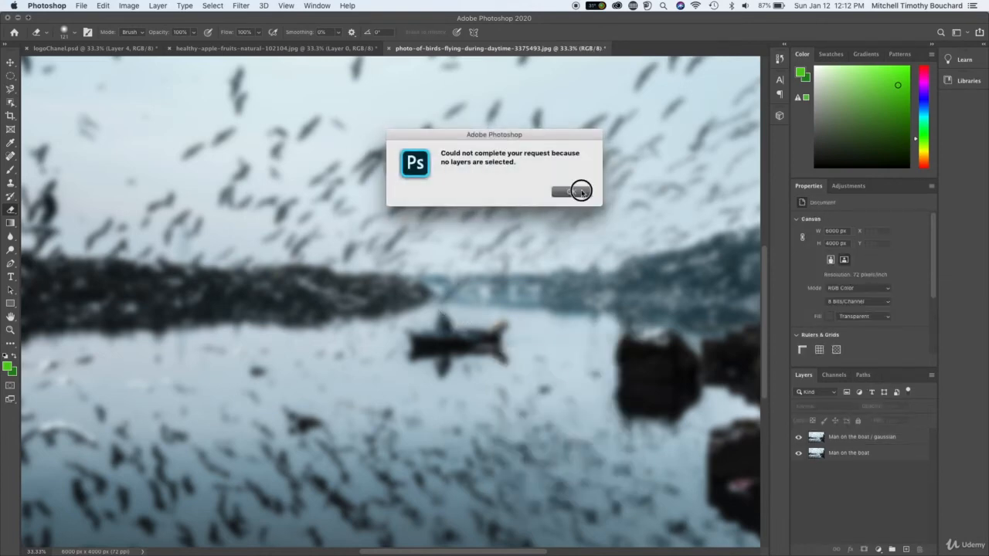
click(865, 437)
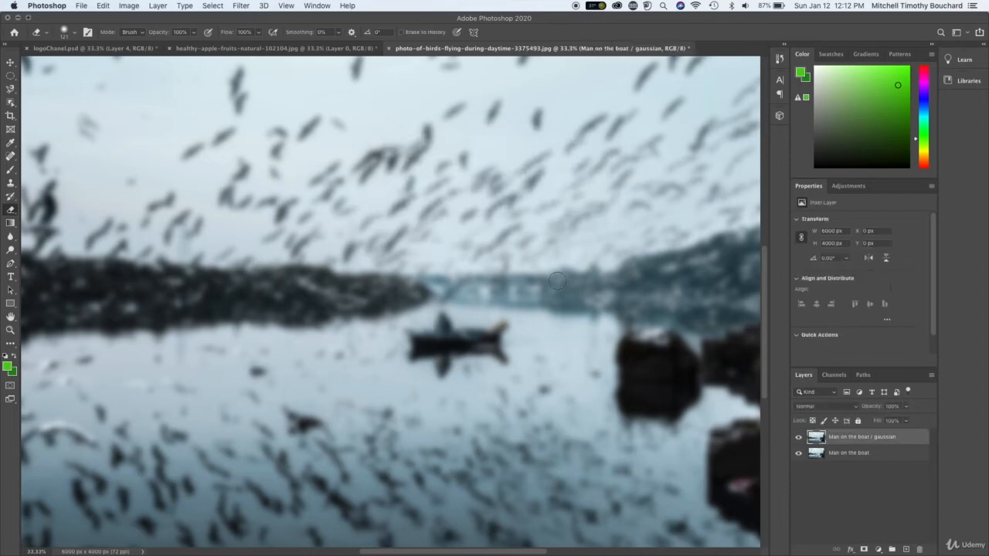
mouse_move(440, 323)
mouse_down()
mouse_move(411, 353)
mouse_move(432, 358)
mouse_move(489, 358)
mouse_move(503, 352)
mouse_move(506, 331)
mouse_move(495, 322)
mouse_move(467, 337)
mouse_move(494, 344)
mouse_move(488, 324)
mouse_move(457, 316)
mouse_move(442, 333)
mouse_move(471, 346)
mouse_move(464, 331)
mouse_move(432, 327)
mouse_move(409, 346)
mouse_move(461, 363)
mouse_move(514, 338)
mouse_move(509, 318)
mouse_move(425, 313)
mouse_move(403, 330)
mouse_move(407, 366)
mouse_move(444, 380)
mouse_move(482, 377)
mouse_move(509, 358)
mouse_move(515, 326)
mouse_up()
- Try erasing more blur around the boat with a harder Eraser brush, enlarged to 162 px
right_click(459, 316)
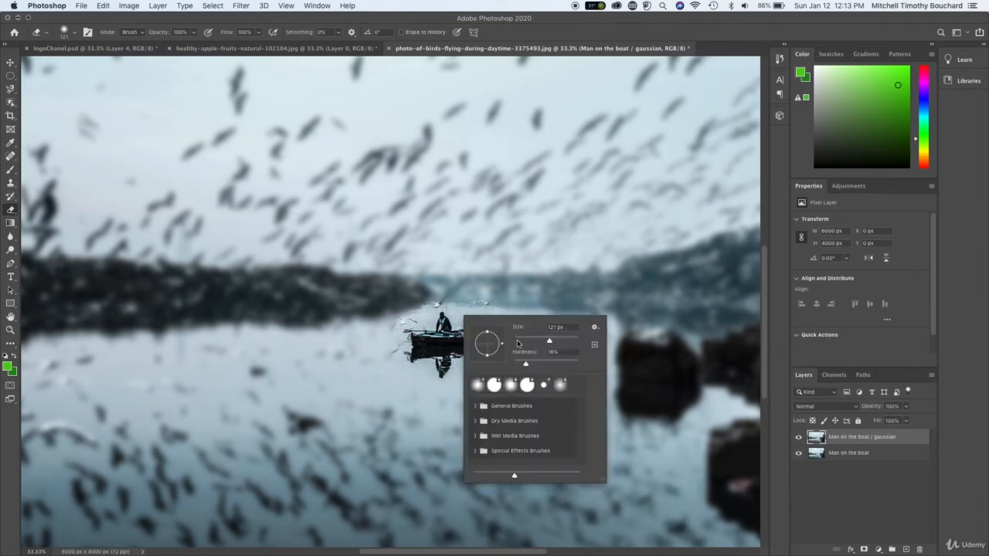
drag(531, 362, 541, 362)
click(416, 286)
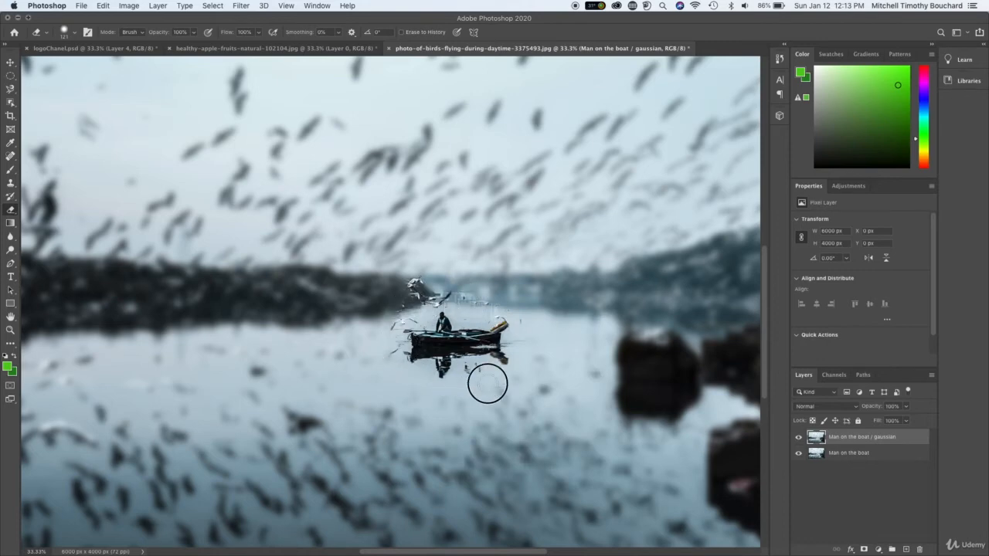
right_click(484, 307)
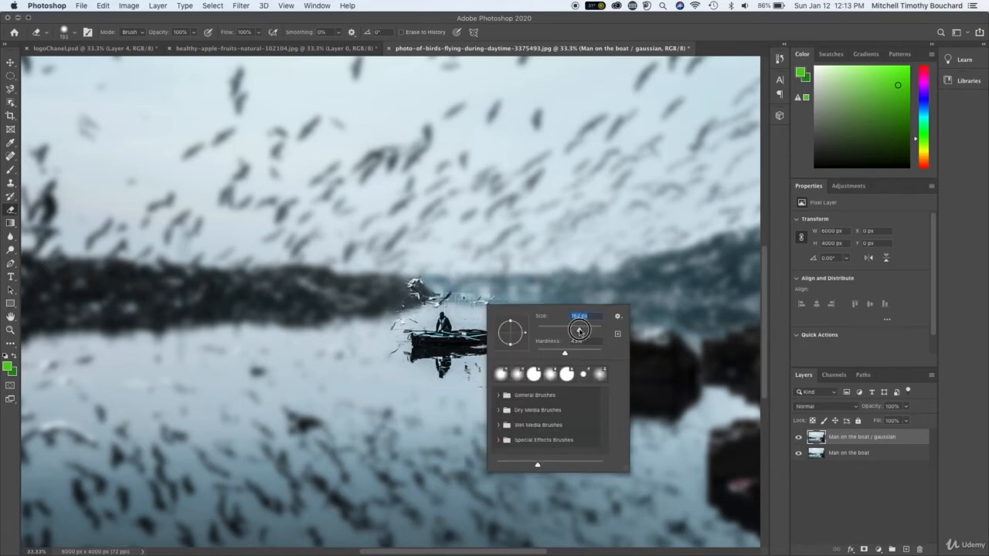
key(Return)
mouse_move(468, 309)
mouse_down()
mouse_move(426, 301)
mouse_move(402, 332)
mouse_move(433, 371)
mouse_move(476, 367)
mouse_move(519, 344)
mouse_move(518, 313)
mouse_move(482, 296)
mouse_move(437, 296)
mouse_move(401, 316)
mouse_move(389, 346)
mouse_move(423, 368)
mouse_move(475, 372)
mouse_move(535, 345)
mouse_move(513, 304)
mouse_move(445, 289)
mouse_move(394, 317)
mouse_move(426, 353)
mouse_up()
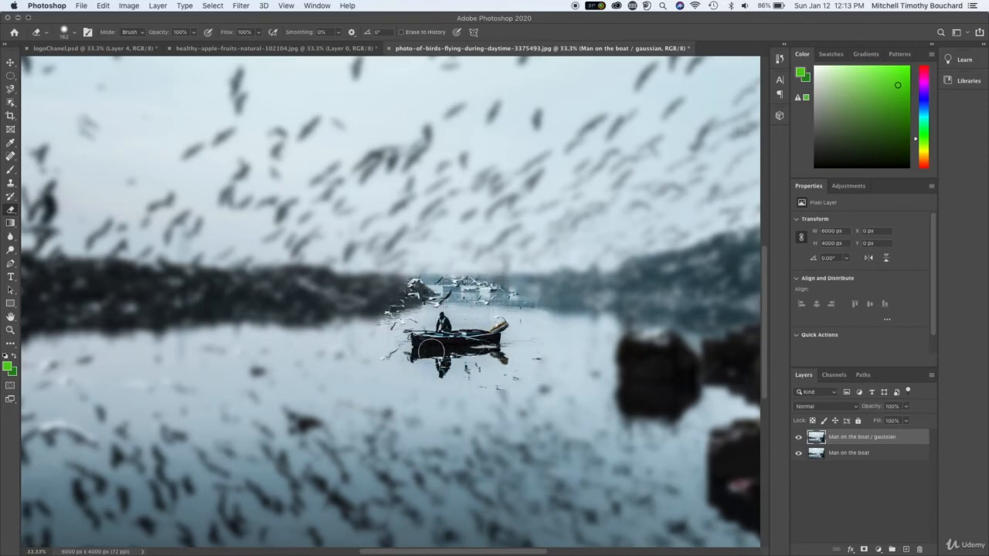
- Try erasing a wider area around the boat with the Eraser hardness set to 77%
right_click(429, 353)
drag(526, 399, 534, 400)
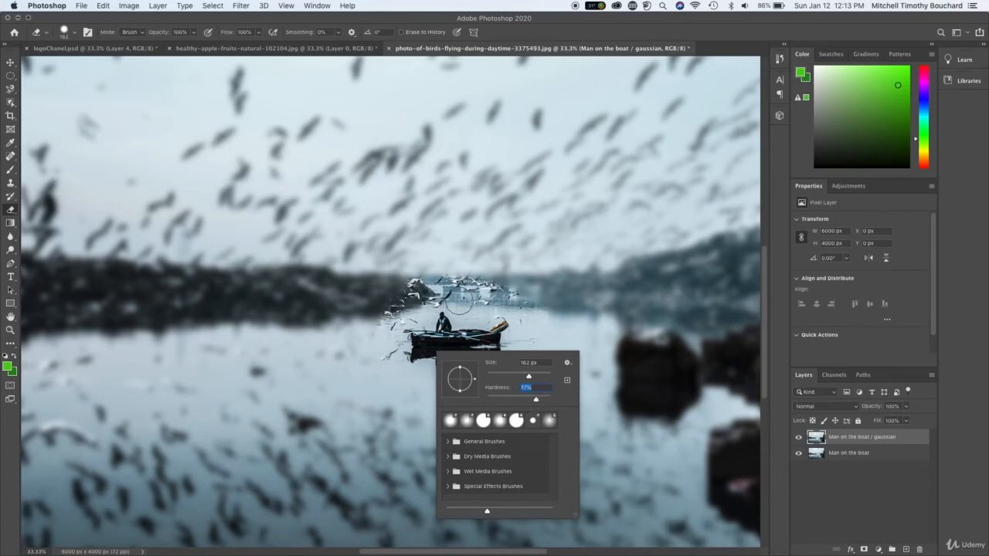
key(Return)
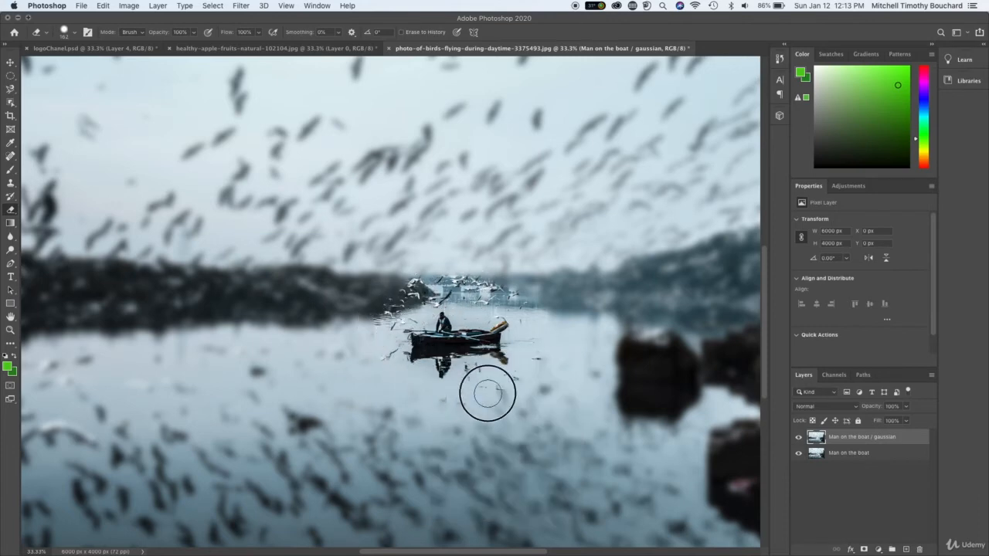
mouse_move(488, 394)
mouse_down()
mouse_move(564, 320)
mouse_move(525, 291)
mouse_move(480, 282)
mouse_move(429, 287)
mouse_move(388, 318)
mouse_move(382, 351)
mouse_move(411, 383)
mouse_move(502, 401)
mouse_move(552, 376)
mouse_move(577, 329)
mouse_move(562, 299)
mouse_move(513, 283)
mouse_move(438, 275)
mouse_up()
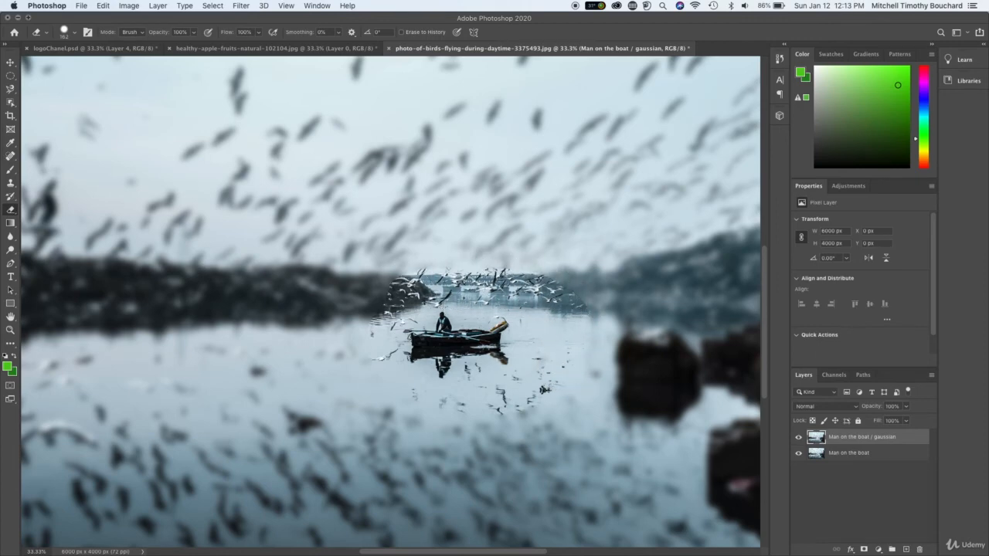
- Try erasing an outer ring around the cleared boat area with the Eraser hardness at 100%
right_click(398, 299)
drag(510, 347, 530, 349)
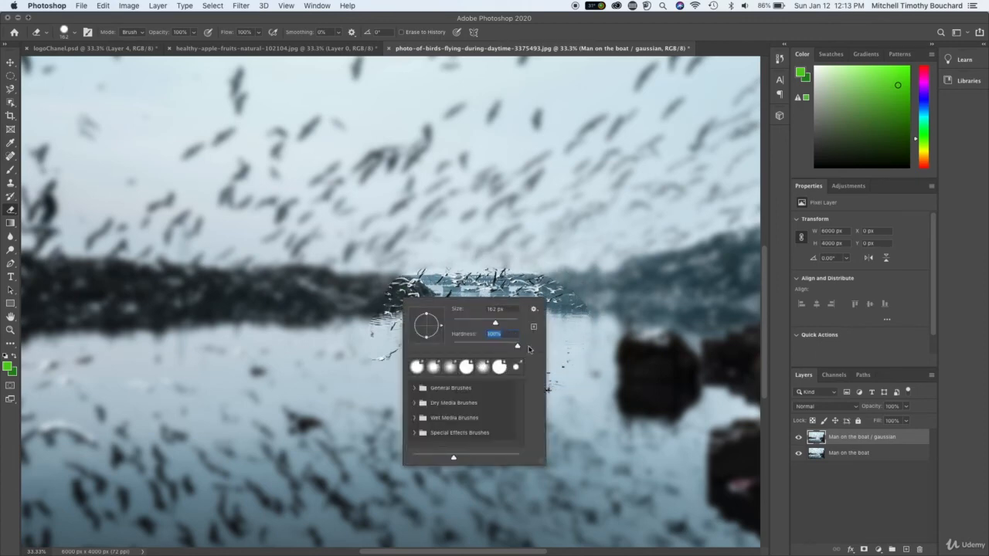
key(Return)
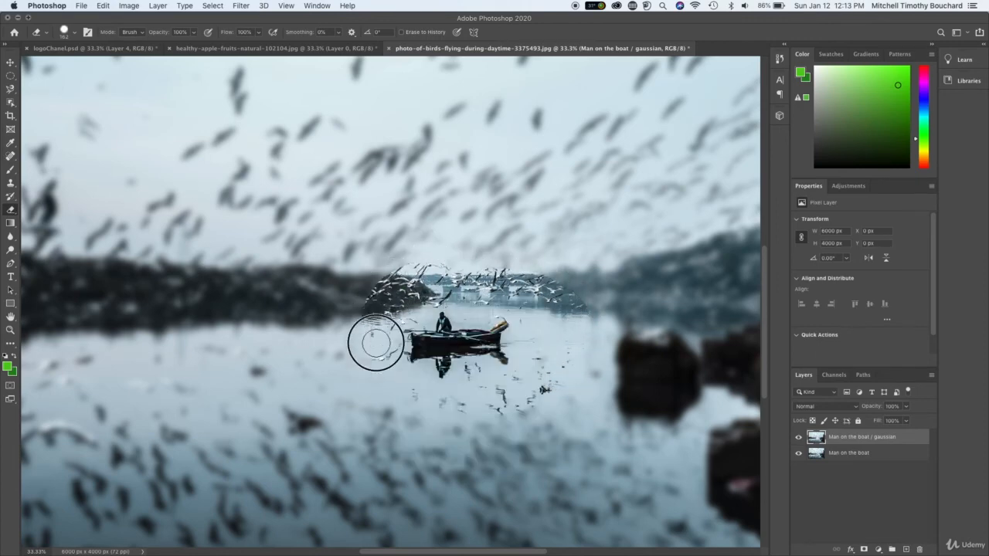
mouse_move(470, 404)
mouse_down()
mouse_move(560, 376)
mouse_move(600, 308)
mouse_move(545, 270)
mouse_move(467, 264)
mouse_move(383, 282)
mouse_move(356, 371)
mouse_move(449, 415)
mouse_move(553, 384)
mouse_up()
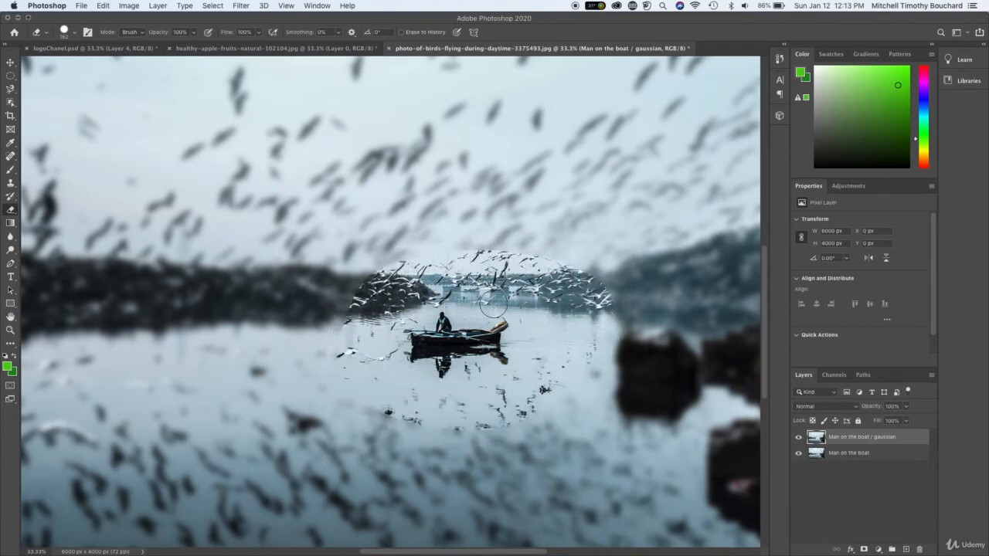
- Compare the picture with and without the last eraser stroke by repeatedly undoing and redoing it
key(super+z)
key(super+shift+z)
key(super+z)
key(super+shift+z)
key(super+z)
key(super+shift+z)
key(super+z)
key(super+shift+z)
- Undo all eraser strokes on the Man on the boat / gaussian layer
key(super+z)
key(super+z)
key(super+z)
key(super+z)
key(super+z)
key(super+z)
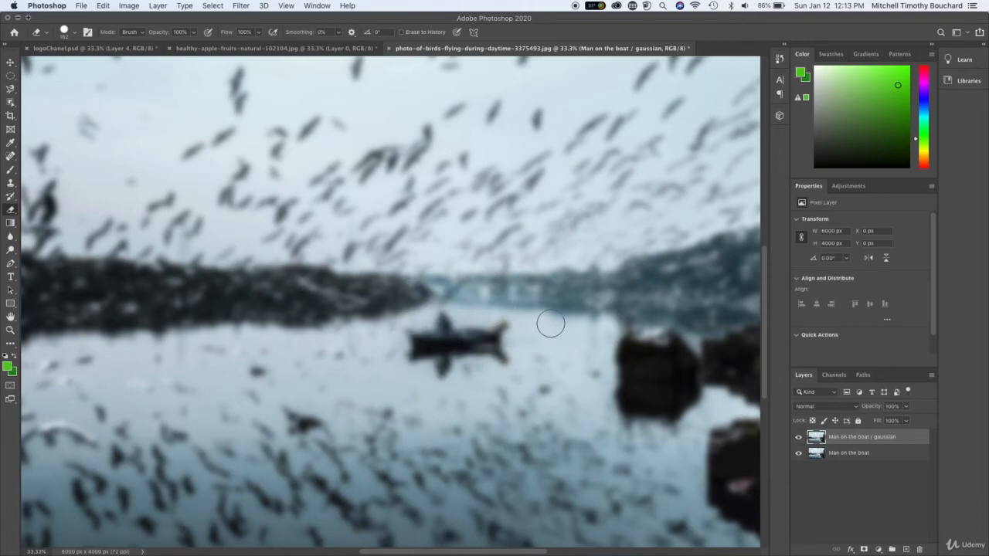
- Compare the blurred and sharp versions by hiding and showing the Man on the boat / gaussian layer several times
key(super+minus)
click(798, 437)
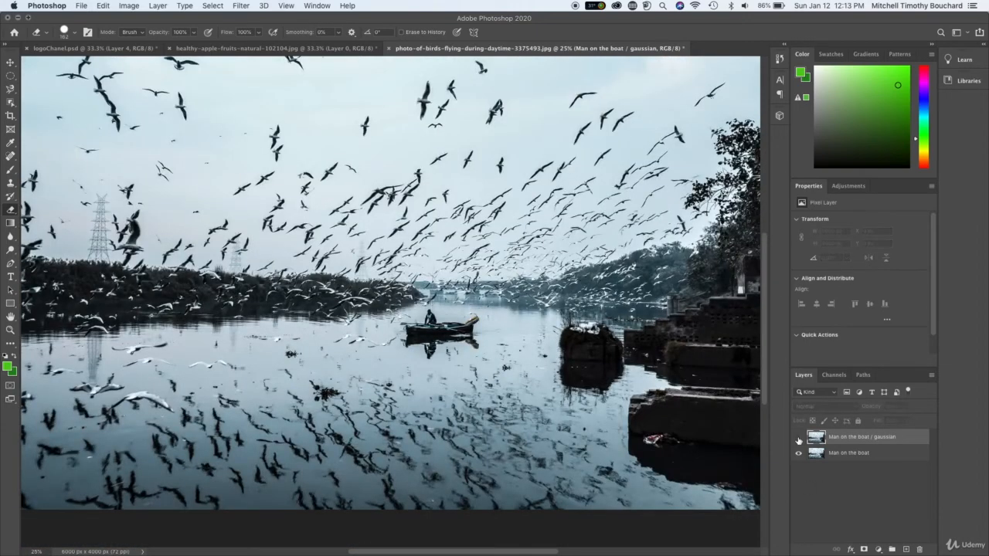
click(798, 437)
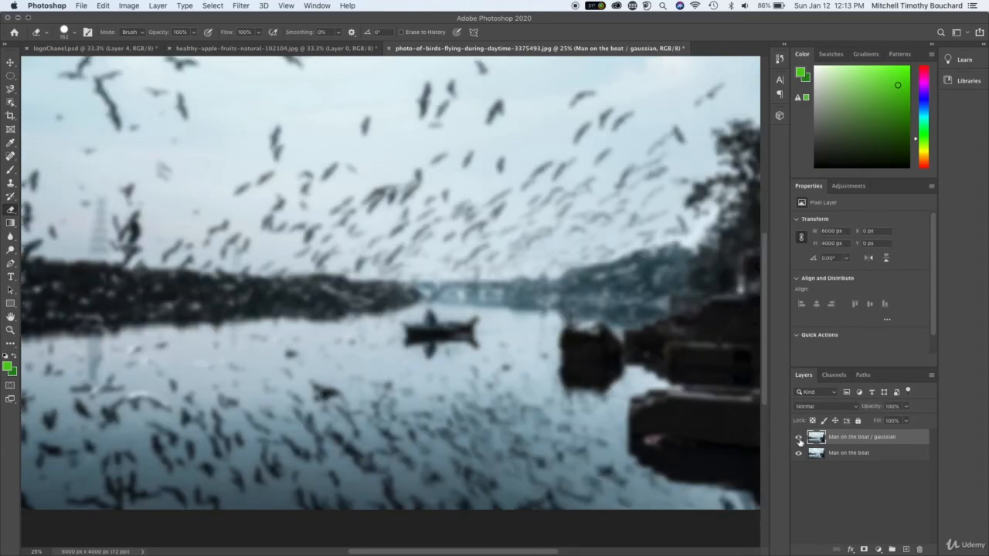
click(799, 437)
click(798, 437)
click(798, 438)
click(799, 437)
- Erase the blur directly over the man and the boat with a 175 px Eraser at 100% hardness
key(super+plus)
key(super+plus)
scroll(396, 311, right, 3)
scroll(395, 312, down, 1)
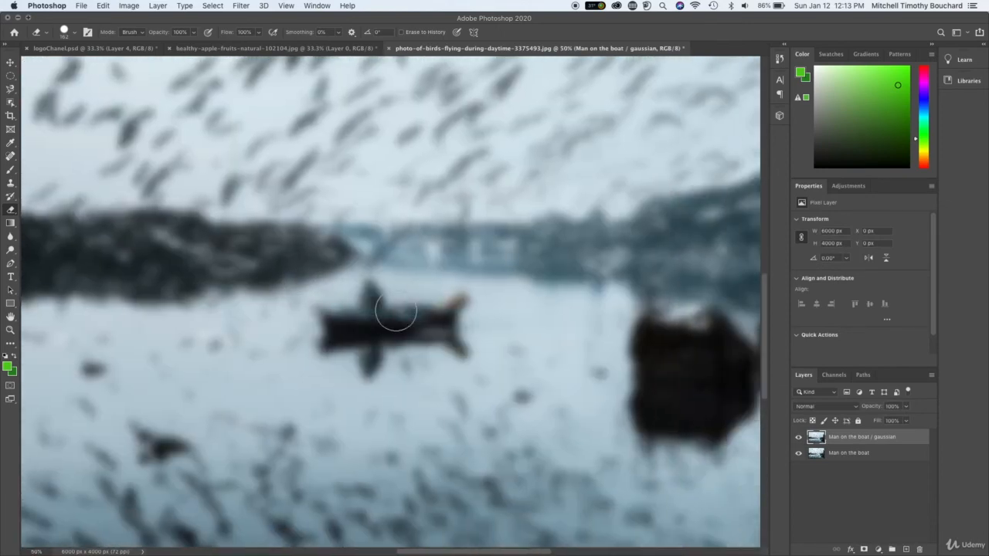
scroll(340, 309, left, 2)
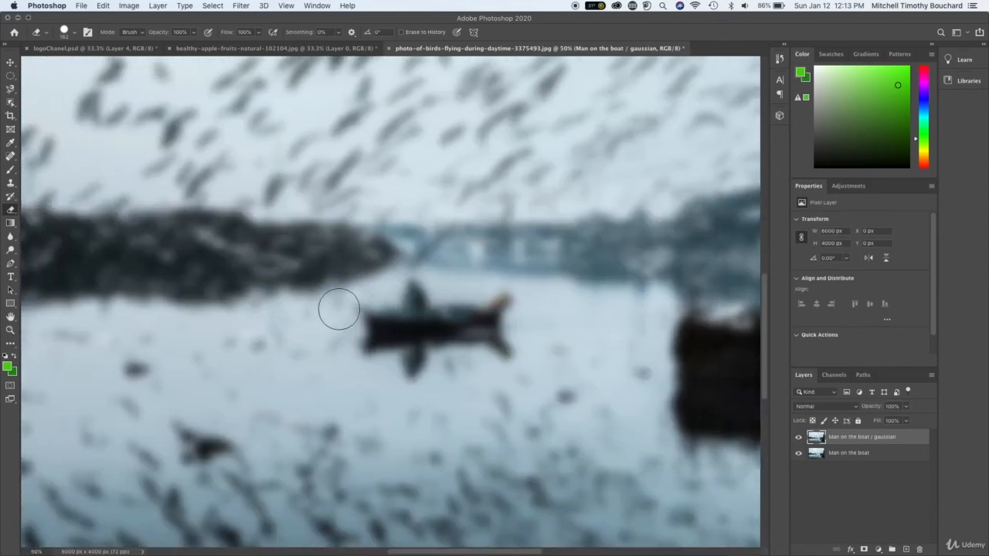
right_click(437, 310)
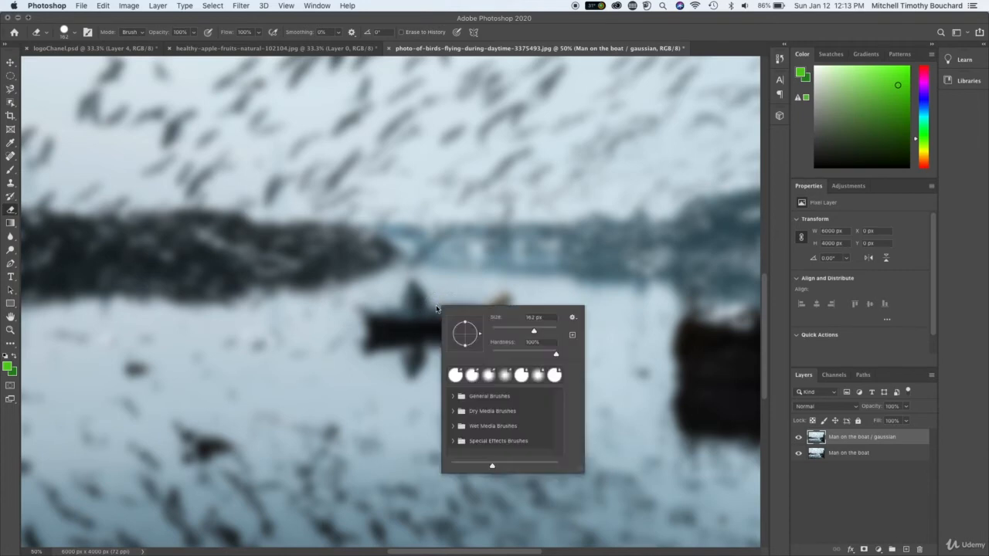
click(532, 342)
key(Return)
click(419, 309)
mouse_move(418, 304)
mouse_down()
mouse_move(387, 323)
mouse_move(380, 342)
mouse_move(497, 349)
mouse_move(508, 283)
mouse_move(448, 315)
mouse_move(495, 302)
mouse_move(412, 296)
mouse_move(431, 315)
mouse_up()
- Set the Eraser hardness to 74% and erase a narrow band of blur around the boat
right_click(432, 313)
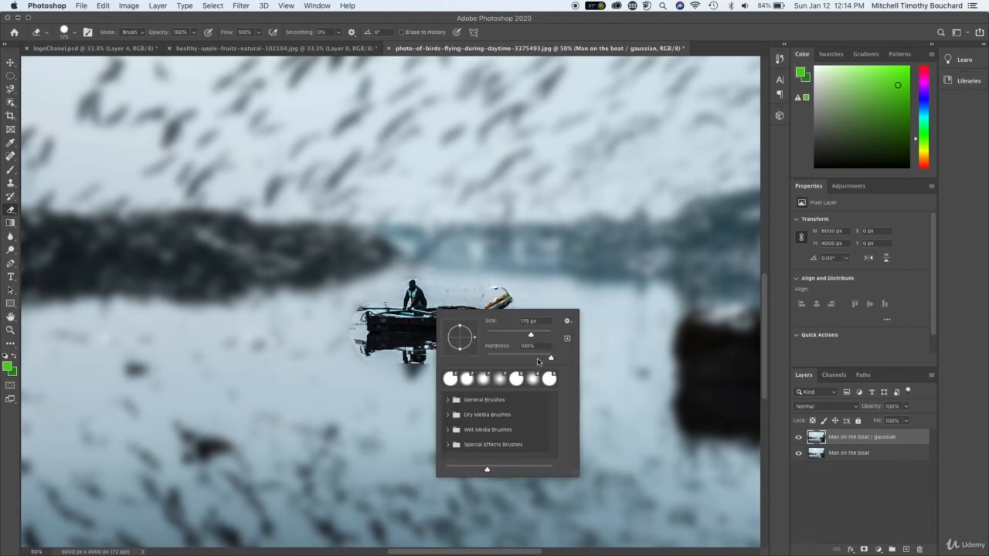
drag(540, 357, 536, 360)
key(Return)
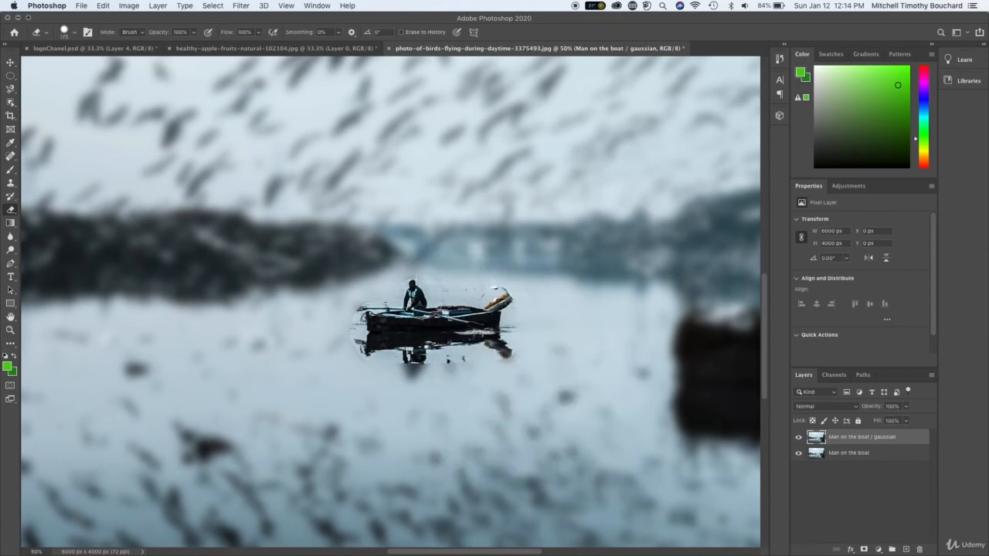
mouse_move(417, 313)
mouse_down()
mouse_move(371, 316)
mouse_move(363, 347)
mouse_move(397, 372)
mouse_move(493, 350)
mouse_move(521, 315)
mouse_move(491, 281)
mouse_move(405, 282)
mouse_move(364, 298)
mouse_up()
- Widen the erased area around the boat, using 46% Eraser hardness first and a softer brush for the outer band
right_click(452, 357)
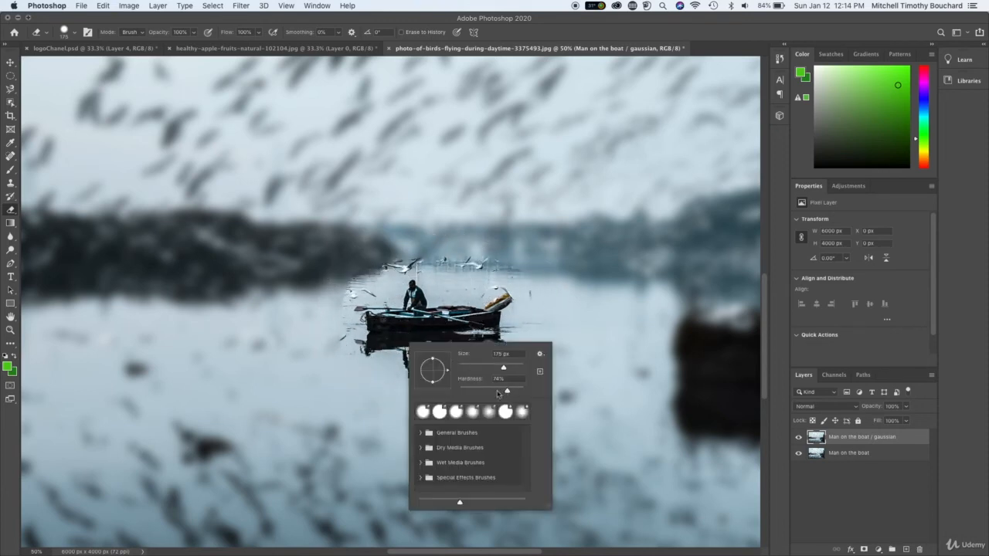
key(Return)
mouse_move(437, 289)
mouse_down()
mouse_move(400, 269)
mouse_move(365, 283)
mouse_move(354, 334)
mouse_move(377, 361)
mouse_move(432, 378)
mouse_move(477, 376)
mouse_move(528, 325)
mouse_move(515, 289)
mouse_move(480, 265)
mouse_move(384, 270)
mouse_move(360, 297)
mouse_move(381, 357)
mouse_move(464, 353)
mouse_up()
right_click(479, 328)
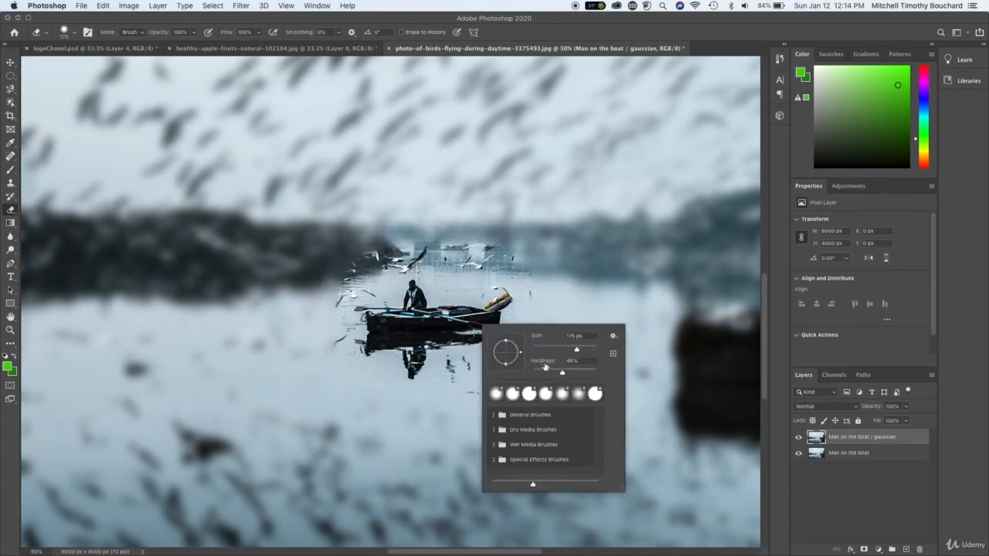
key(Return)
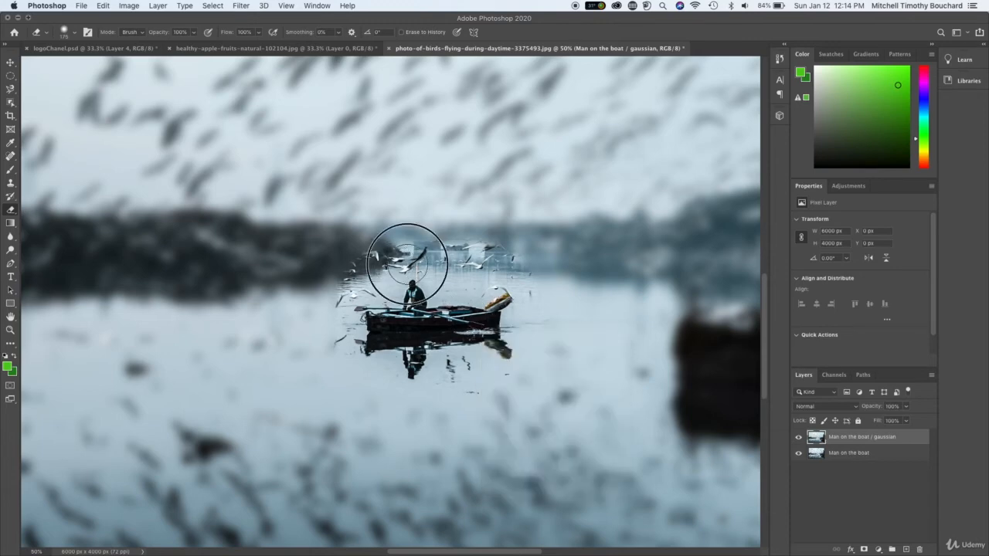
mouse_move(404, 258)
mouse_down()
mouse_move(350, 277)
mouse_move(346, 333)
mouse_move(377, 364)
mouse_move(435, 377)
mouse_move(507, 361)
mouse_move(527, 298)
mouse_move(502, 255)
mouse_move(437, 243)
mouse_move(366, 256)
mouse_move(332, 311)
mouse_move(429, 363)
mouse_up()
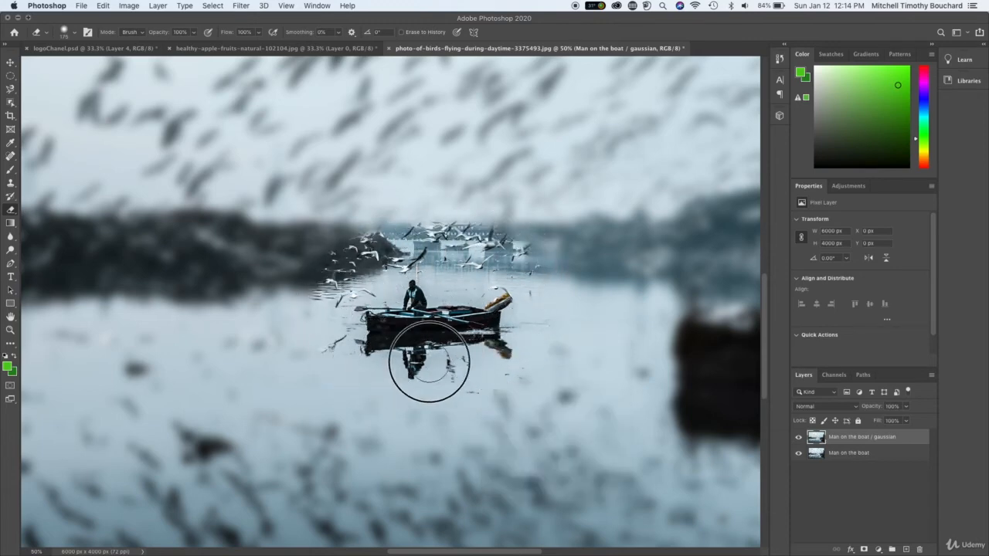
- Set the Eraser hardness to 0% and soften the outermost edge of the cleared area around the boat
right_click(468, 335)
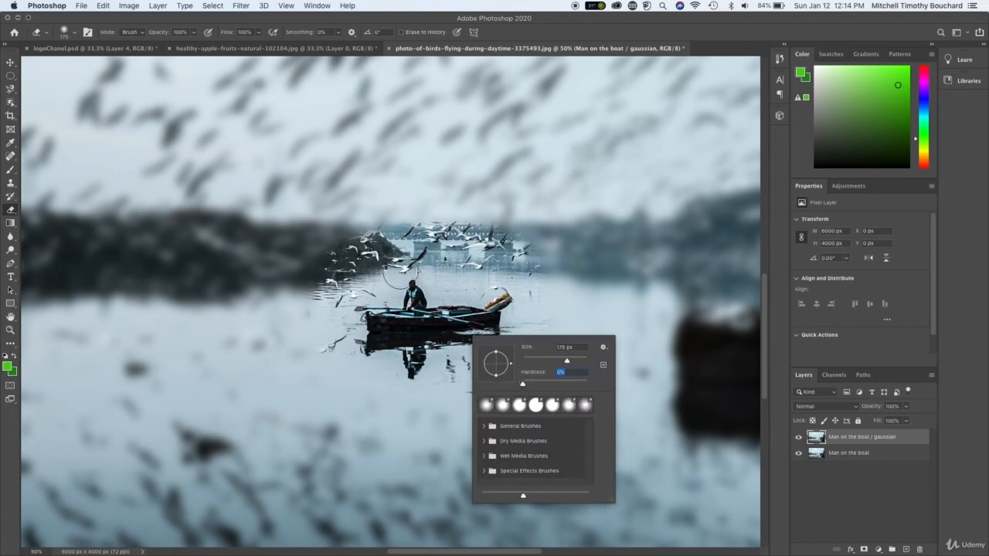
key(Return)
mouse_move(397, 221)
mouse_down()
mouse_move(368, 233)
mouse_move(339, 257)
mouse_move(324, 293)
mouse_move(330, 326)
mouse_move(363, 354)
mouse_move(462, 373)
mouse_move(524, 344)
mouse_move(542, 290)
mouse_move(531, 243)
mouse_move(493, 228)
mouse_move(390, 229)
mouse_move(326, 267)
mouse_move(340, 332)
mouse_up()
right_click(453, 358)
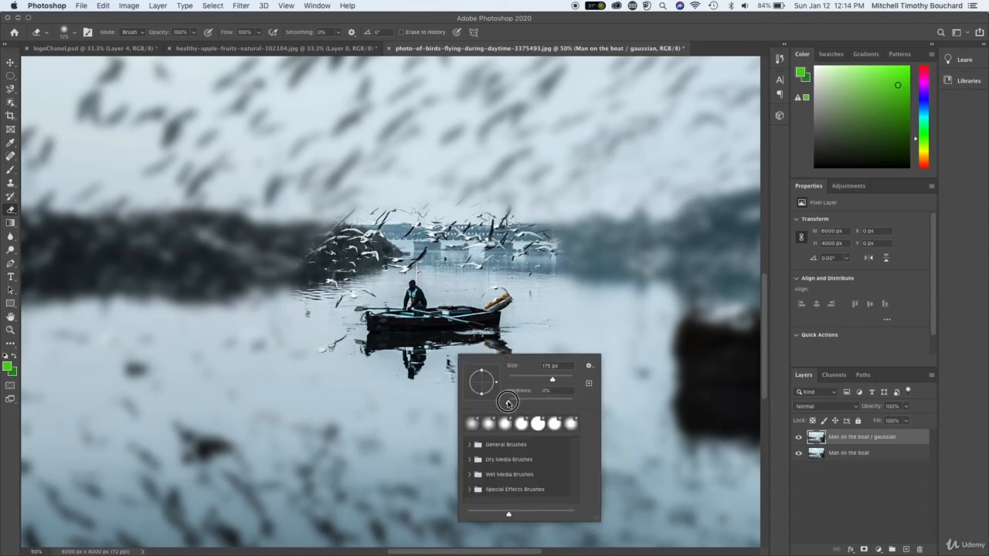
drag(508, 402, 458, 401)
click(451, 289)
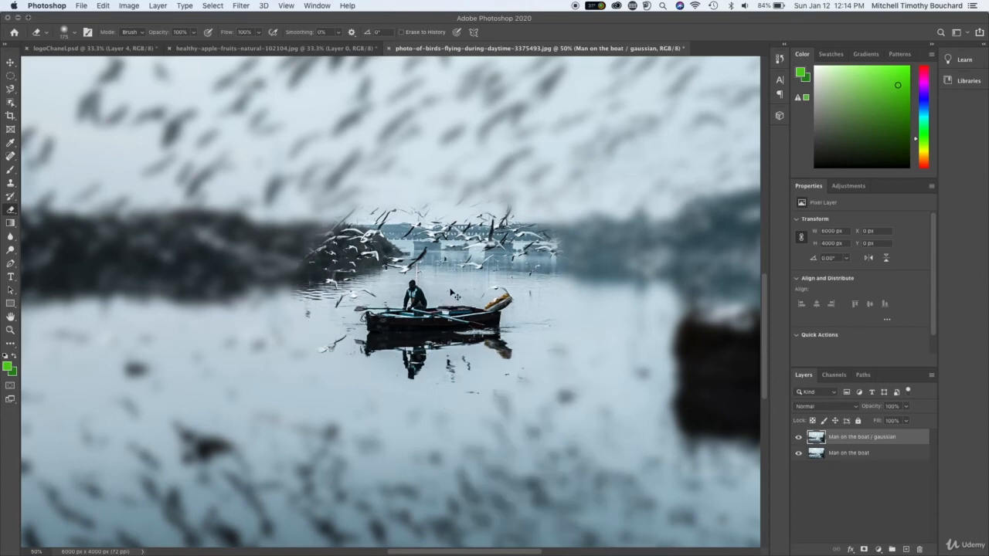
- Examine the transition from the sharp boat to the blurred surroundings, both in the whole picture and close up
key(super+minus)
key(super+minus)
key(super+minus)
key(super+plus)
key(super+plus)
key(super+plus)
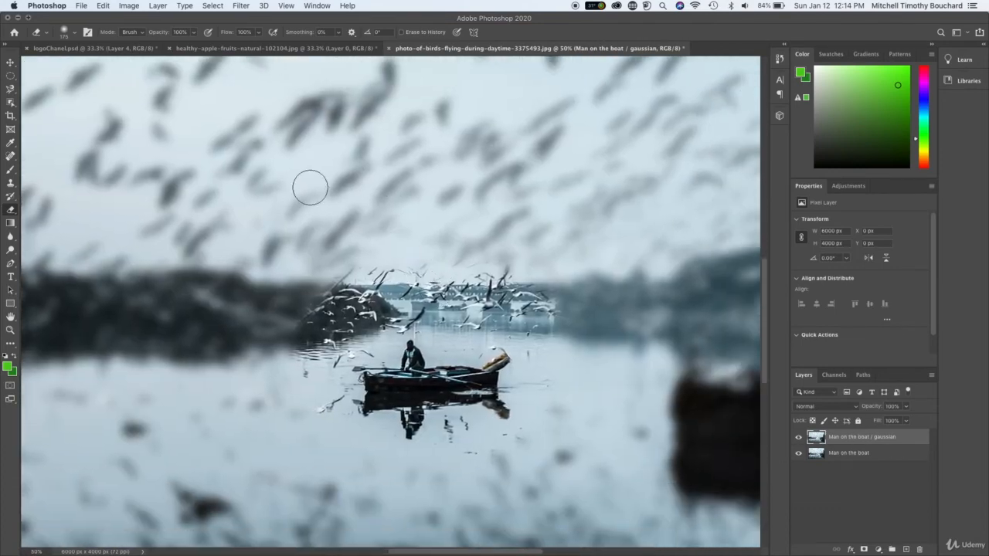
- Choose the Blur tool, raise its brush hardness, and blur the left edge of the cleared area on the gaussian layer
click(10, 238)
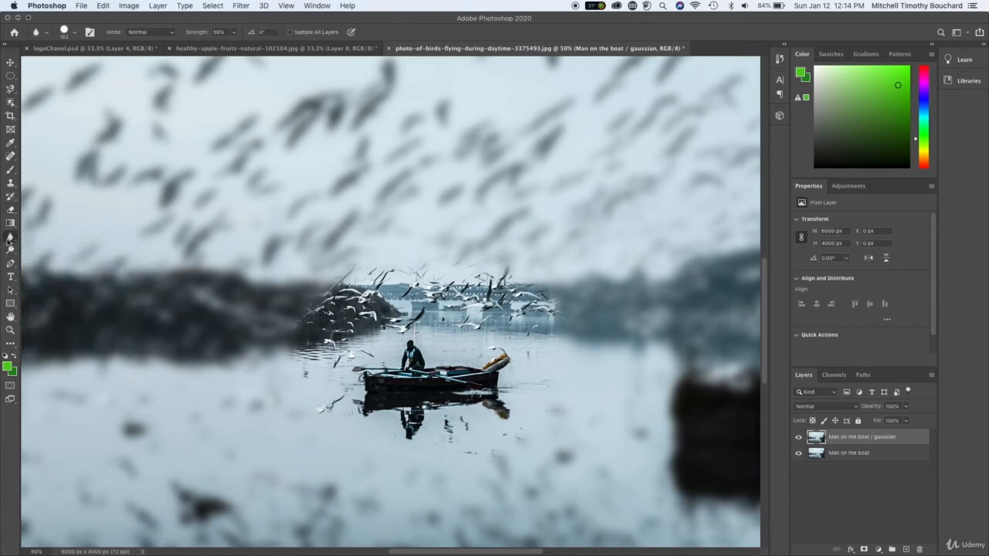
right_click(10, 239)
click(48, 235)
right_click(372, 308)
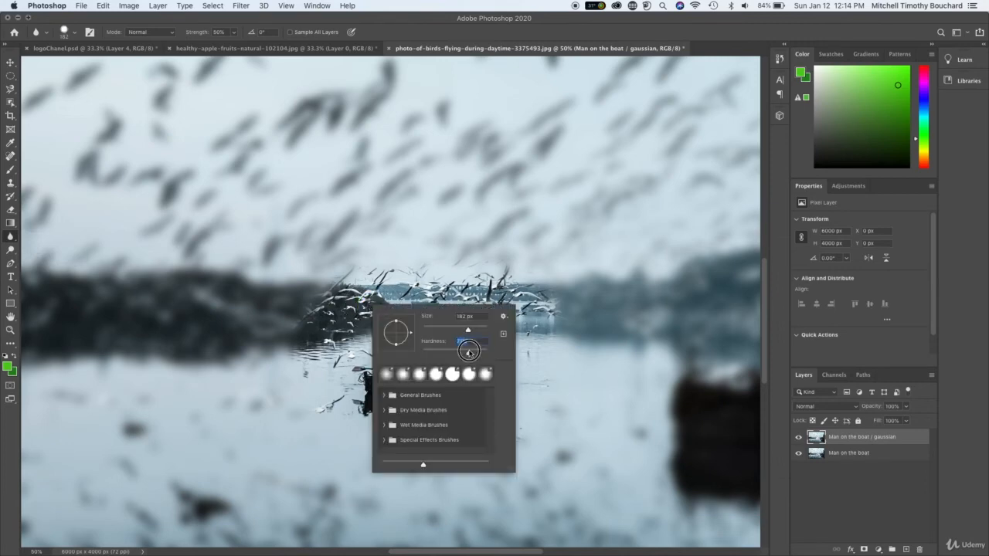
drag(469, 353, 502, 354)
click(334, 282)
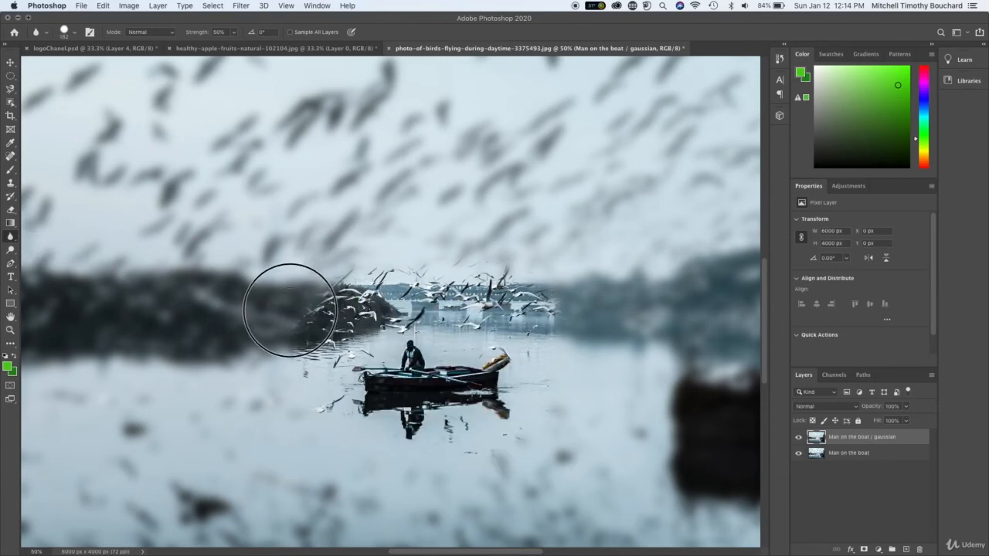
mouse_move(290, 310)
mouse_down()
mouse_move(352, 280)
mouse_move(488, 276)
mouse_move(551, 297)
mouse_move(569, 352)
mouse_move(548, 421)
mouse_move(486, 464)
mouse_move(323, 497)
mouse_move(291, 406)
mouse_move(300, 348)
mouse_up()
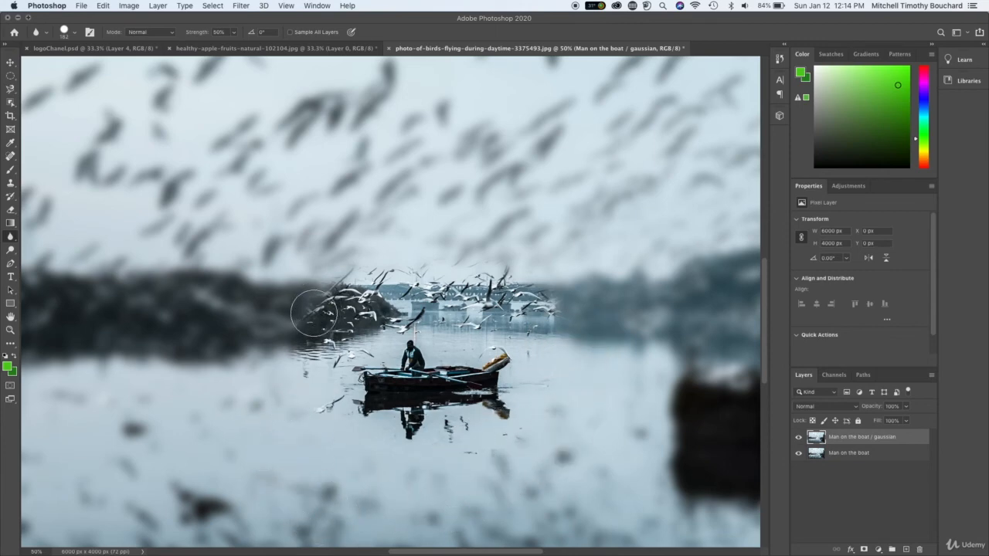
- Lower the Blur brush hardness and blur the transition around the boat on the gaussian layer
right_click(344, 311)
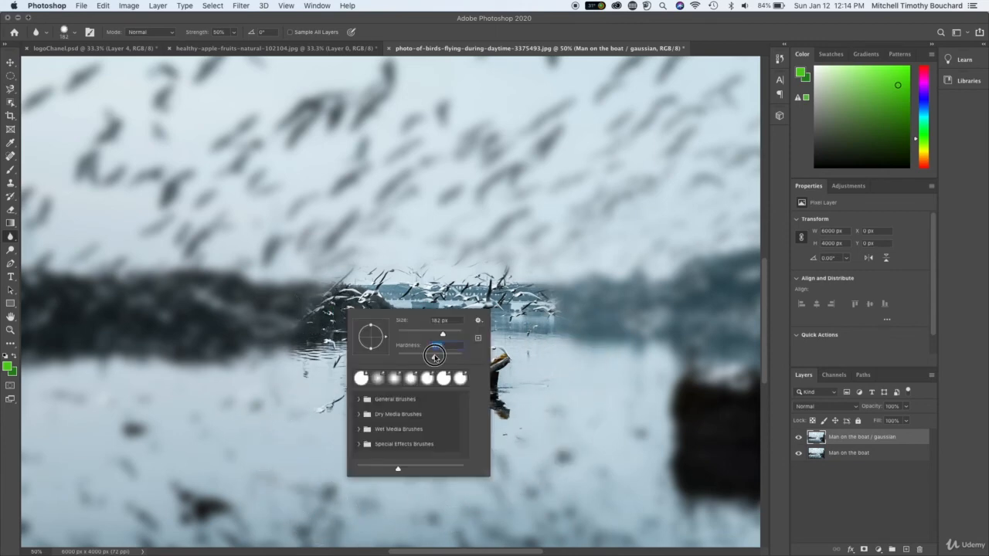
drag(435, 358, 418, 358)
mouse_move(315, 296)
mouse_down()
mouse_move(439, 285)
mouse_move(551, 332)
mouse_move(495, 435)
mouse_move(327, 404)
mouse_move(327, 284)
mouse_move(420, 280)
mouse_move(536, 311)
mouse_move(545, 418)
mouse_up()
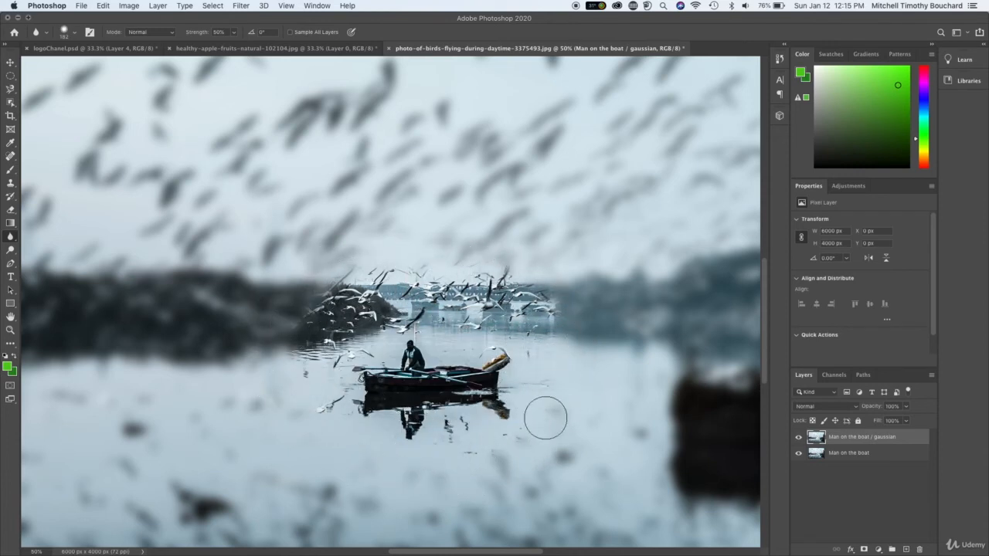
- Blur the birds above the boat on the Man on the boat layer and try a harder Blur brush there
click(894, 457)
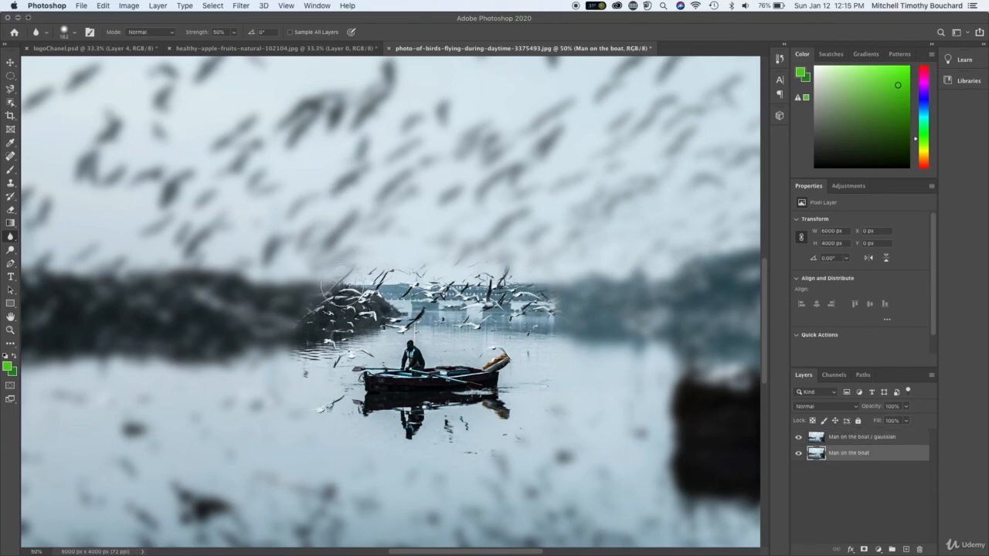
mouse_move(345, 286)
mouse_down()
mouse_move(376, 266)
mouse_move(488, 269)
mouse_move(562, 326)
mouse_move(555, 389)
mouse_move(512, 432)
mouse_move(441, 448)
mouse_move(349, 419)
mouse_move(296, 358)
mouse_move(315, 287)
mouse_move(400, 267)
mouse_move(534, 283)
mouse_move(567, 300)
mouse_up()
right_click(533, 308)
drag(608, 355, 620, 358)
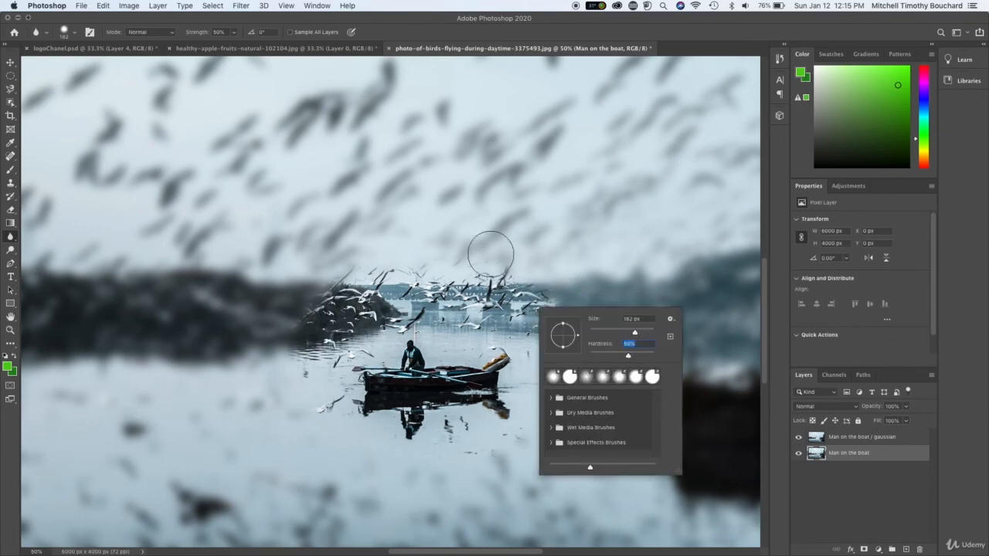
click(466, 255)
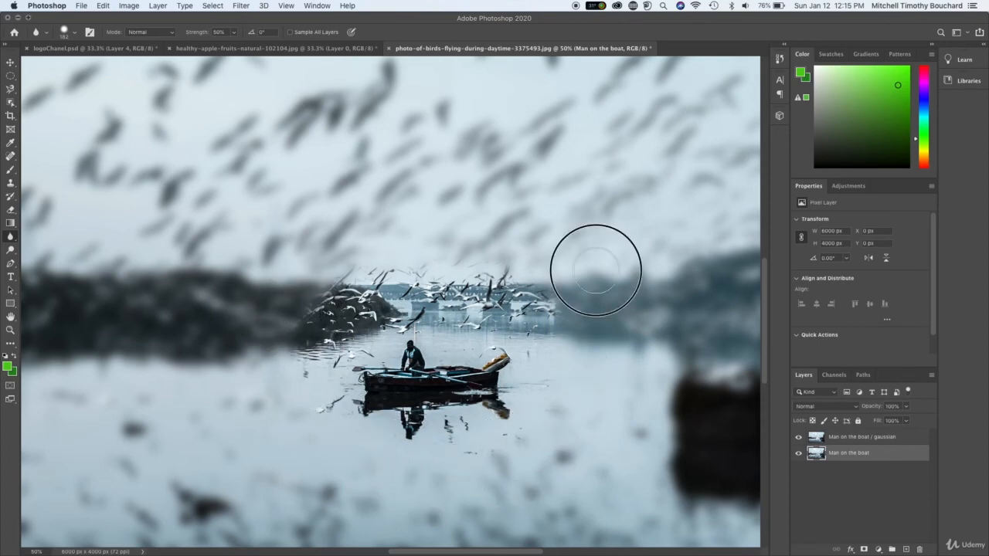
- Soften the Blur brush to 11% hardness and blur the band of birds and distant shore behind the boat
right_click(457, 270)
drag(524, 299, 516, 313)
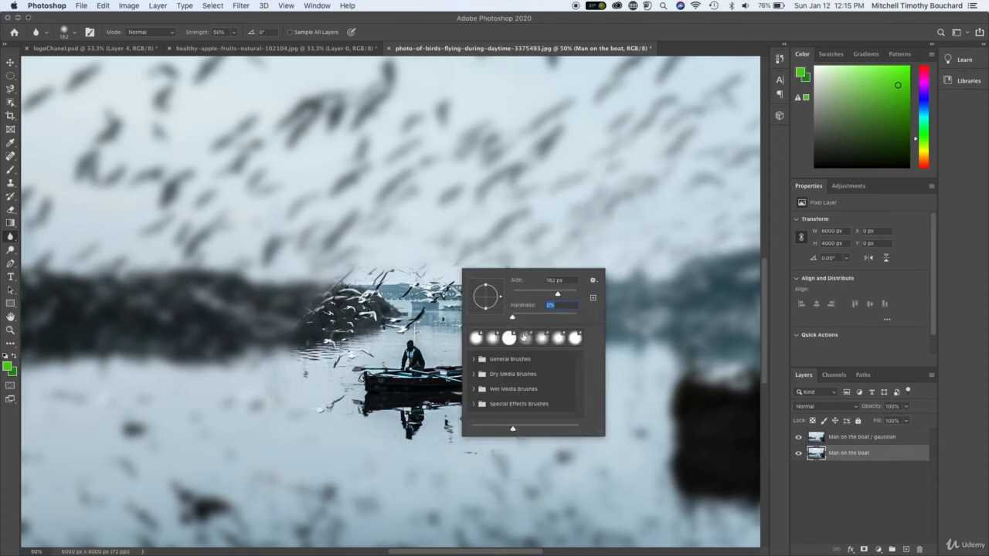
click(371, 303)
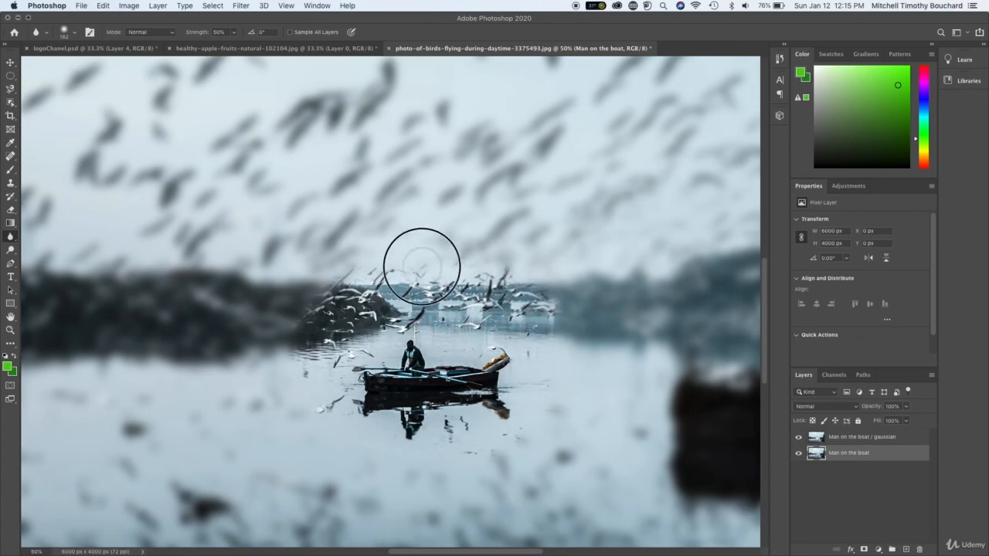
mouse_move(410, 279)
mouse_down()
mouse_move(332, 283)
mouse_move(408, 280)
mouse_move(551, 312)
mouse_up()
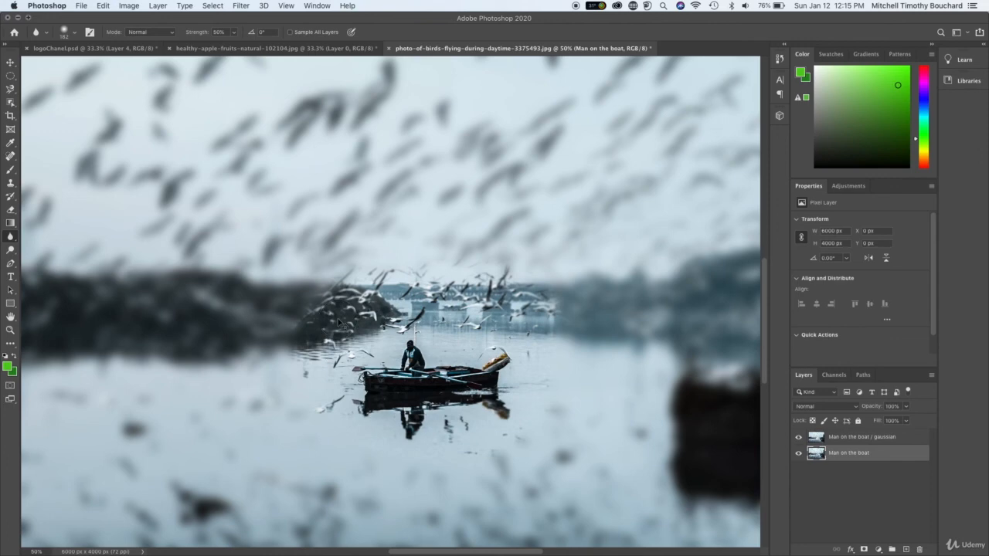
- Check the blended result in the wider picture and hide the Man on the boat / gaussian layer
key(super+minus)
key(super+minus)
key(super+minus)
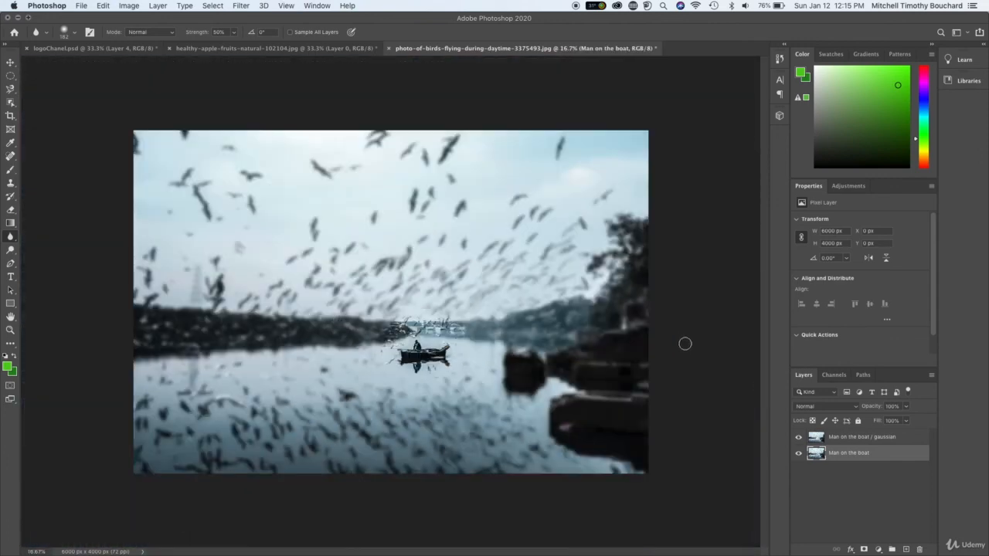
key(super+plus)
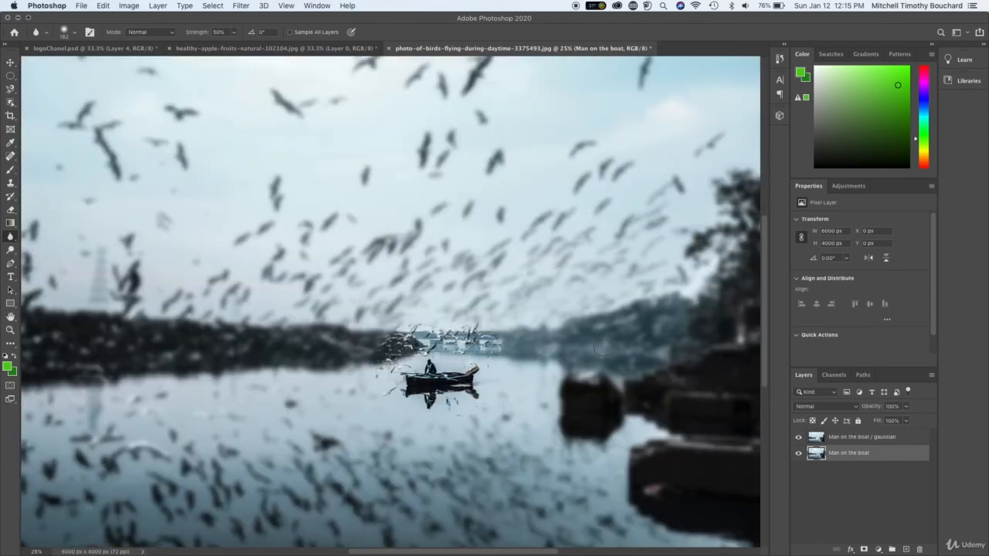
scroll(602, 349, down, 2)
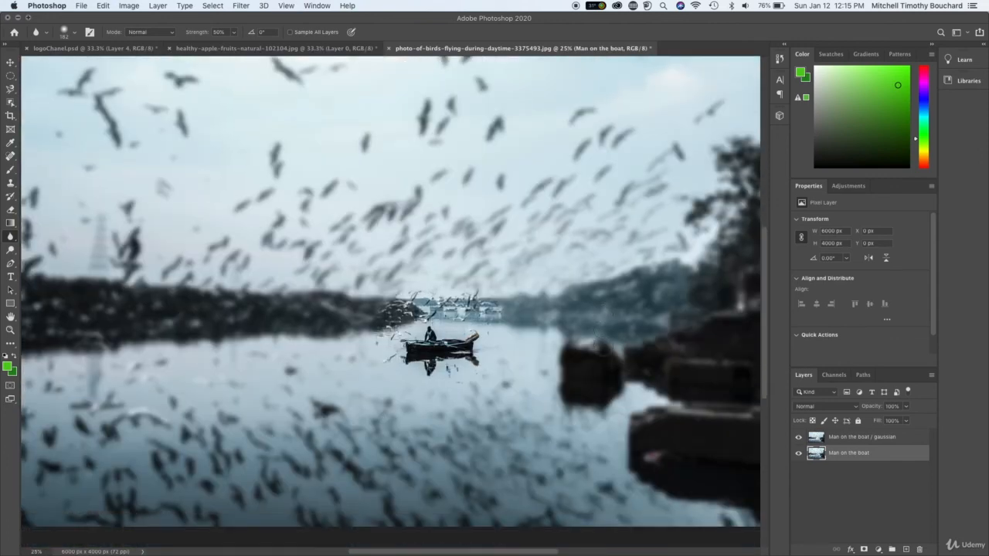
click(799, 438)
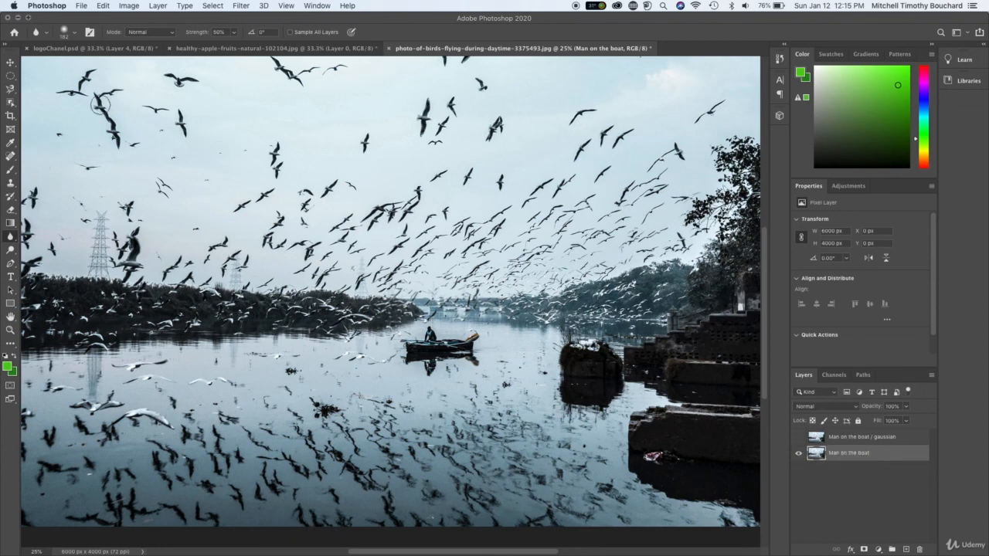
- Enlarge the Blur brush to 236 px and blur birds in the upper-left sky of the Man on the boat layer
right_click(74, 91)
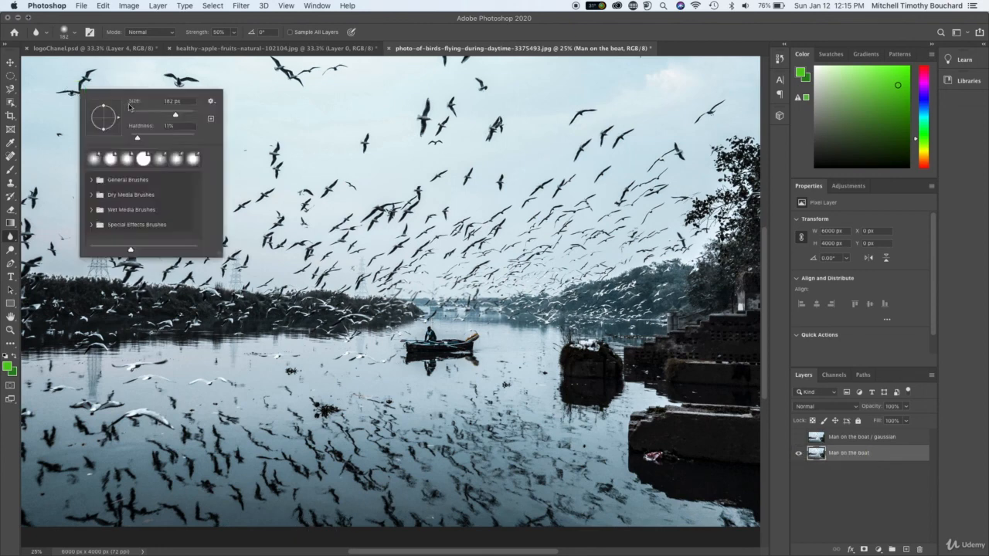
click(180, 115)
click(79, 89)
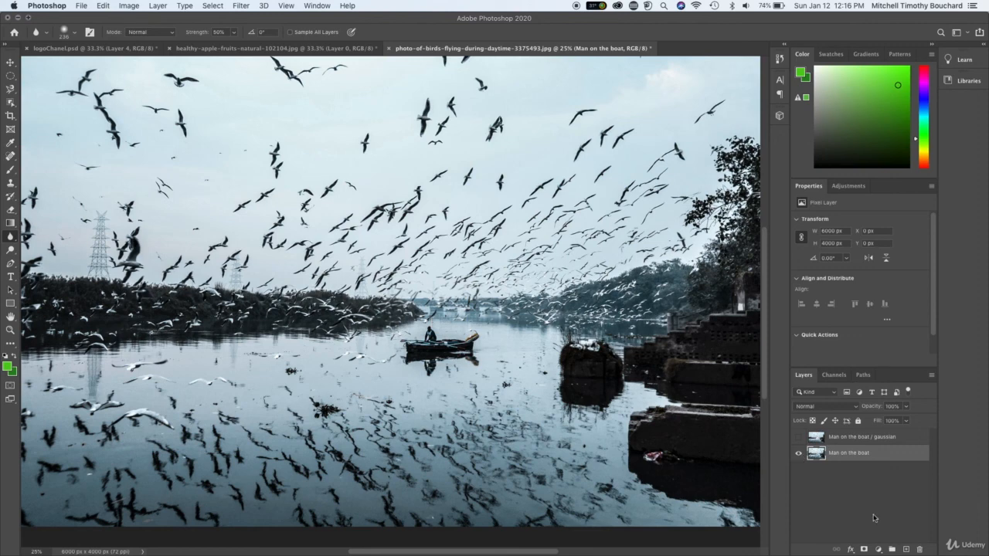
key(super+minus)
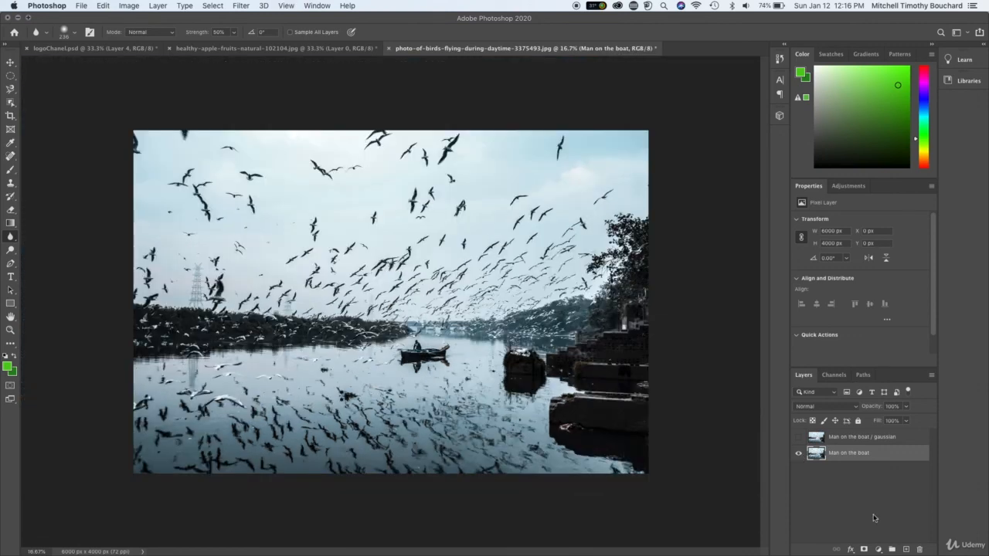